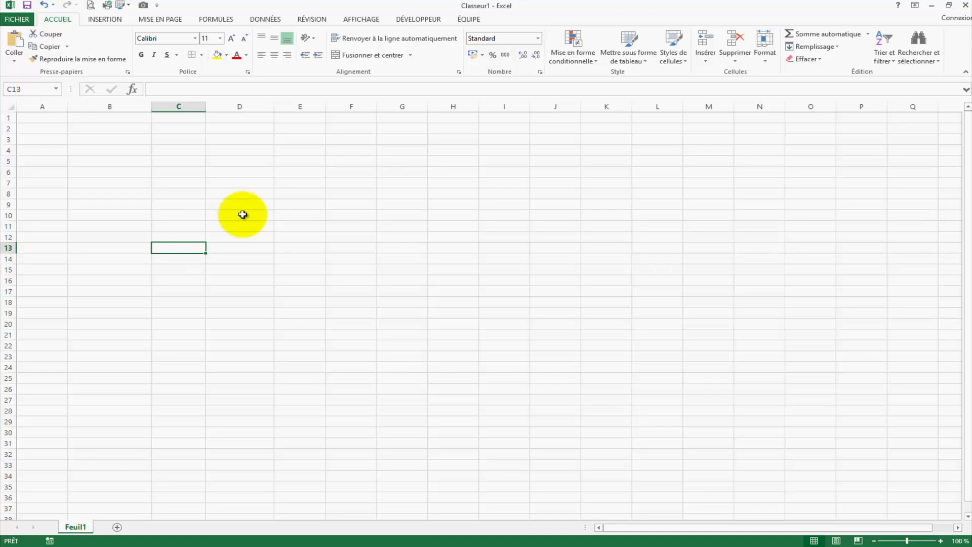
- Enter the title "mon projet" in cell B3
left_click(84, 151)
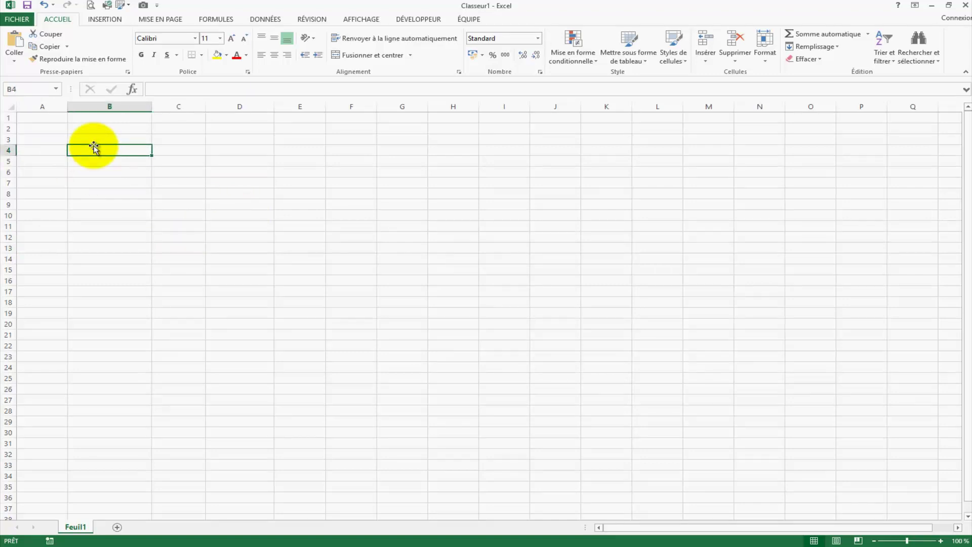
left_click(96, 138)
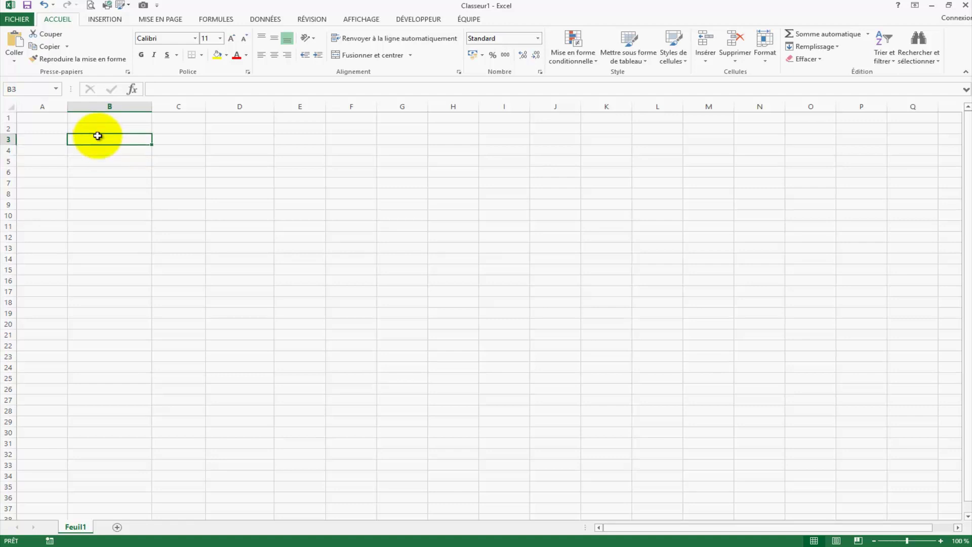
type("mon projet")
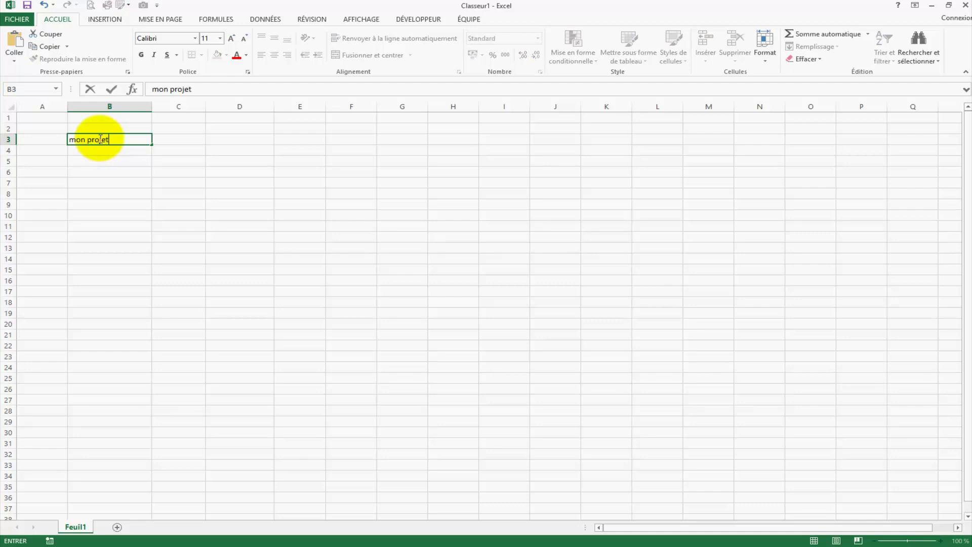
left_click(100, 181)
- Enter "étape 1" in B5 and fill the series down to étape 10 in B14
left_click(99, 163)
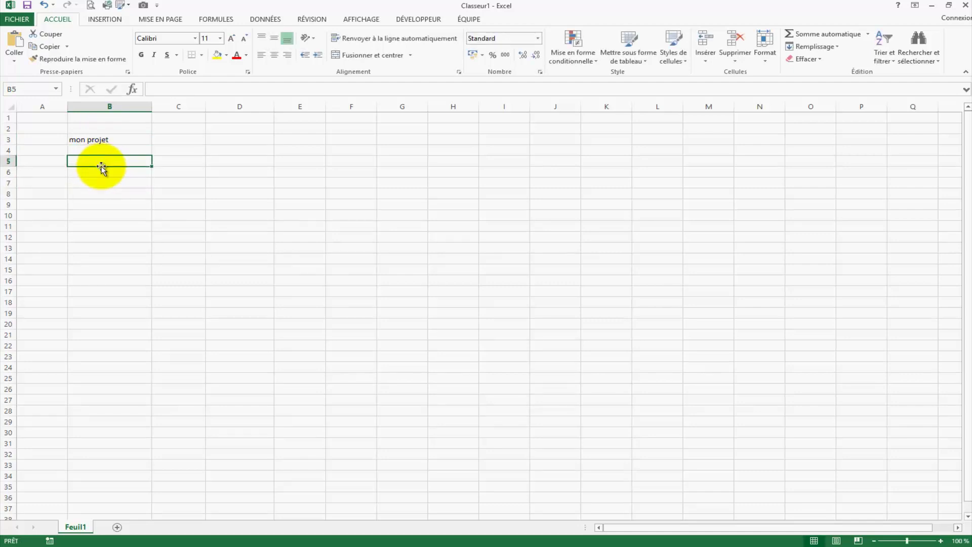
type("étape")
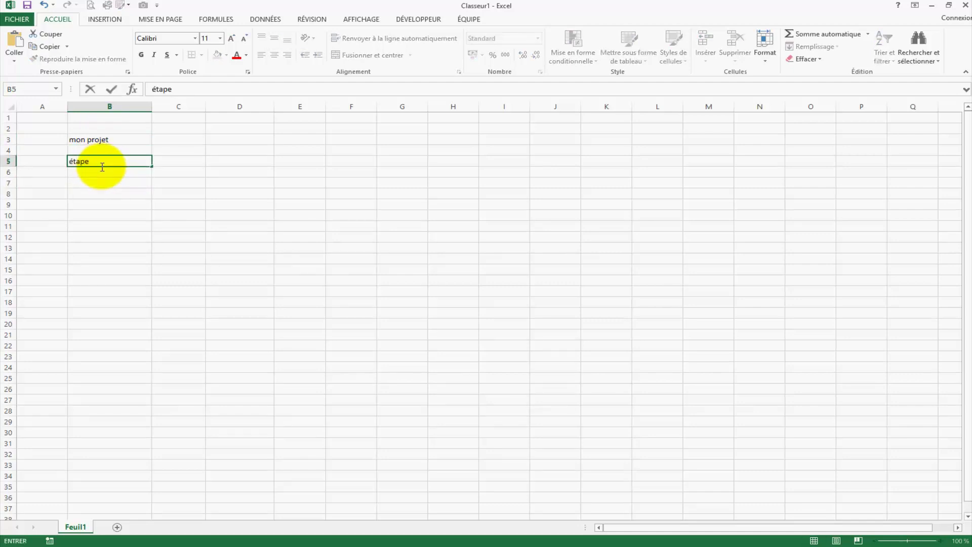
type(" 1")
left_click(102, 168)
left_click(108, 164)
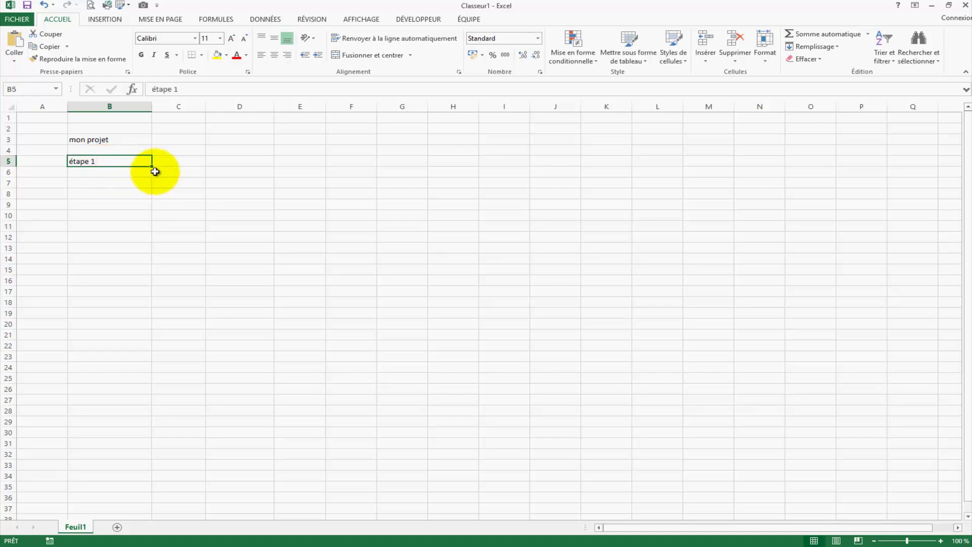
left_click_drag(155, 167, 141, 268)
left_click(210, 248)
- Move the "mon projet" title from B3 down to B4, directly above the list of steps
left_click(171, 158)
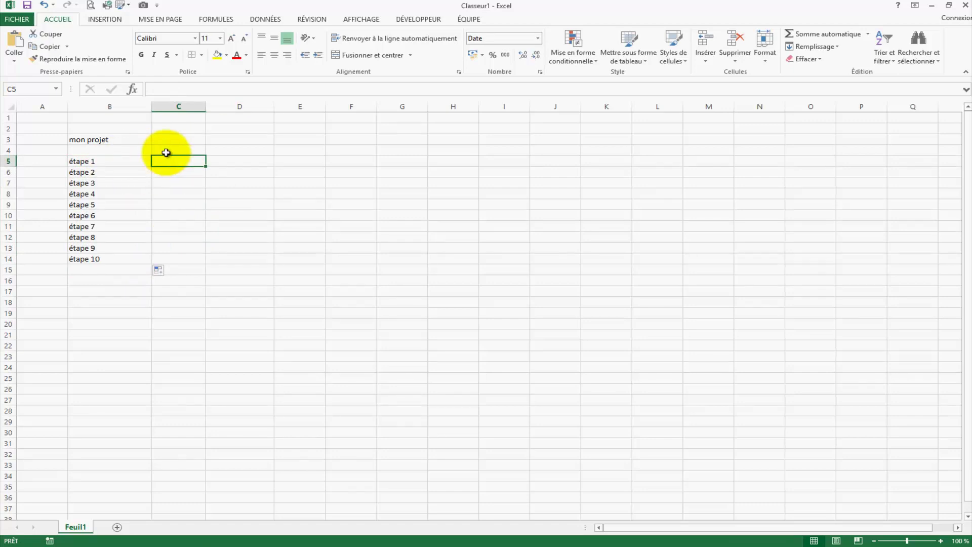
left_click(87, 141)
left_click_drag(104, 146, 106, 158)
- Add the column headers "date début", "durée" and "date de fin" in C4, D4 and E4
left_click(167, 150)
type("date début")
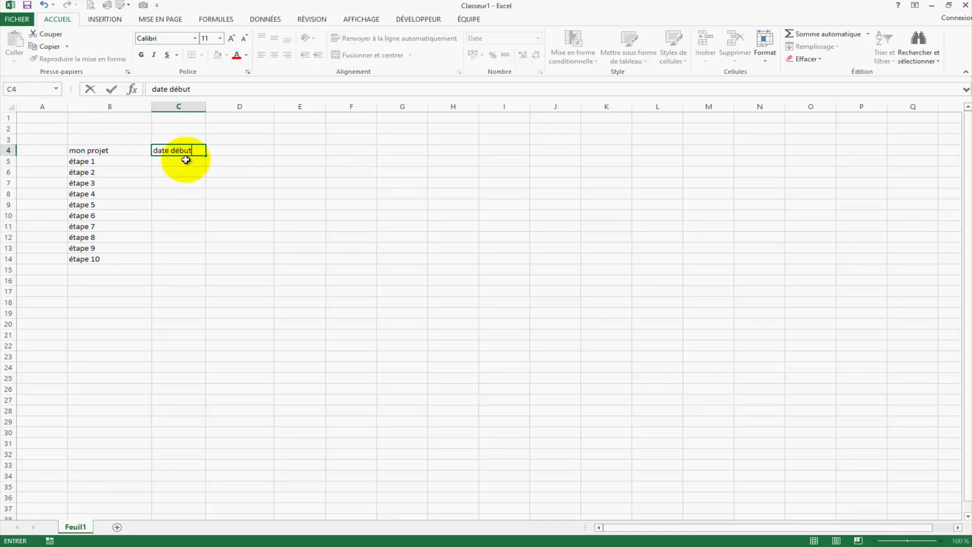
key("Tab")
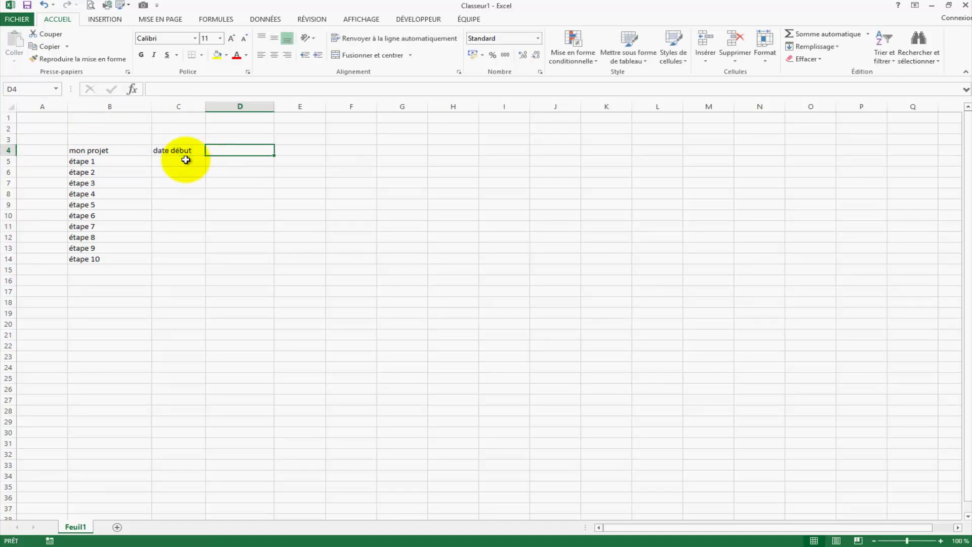
type("durée")
key("Tab")
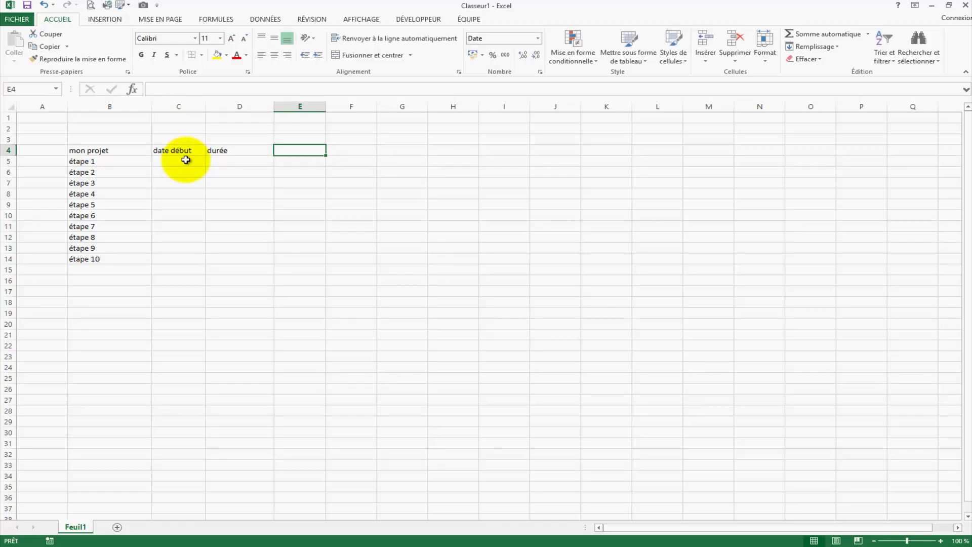
type("date de")
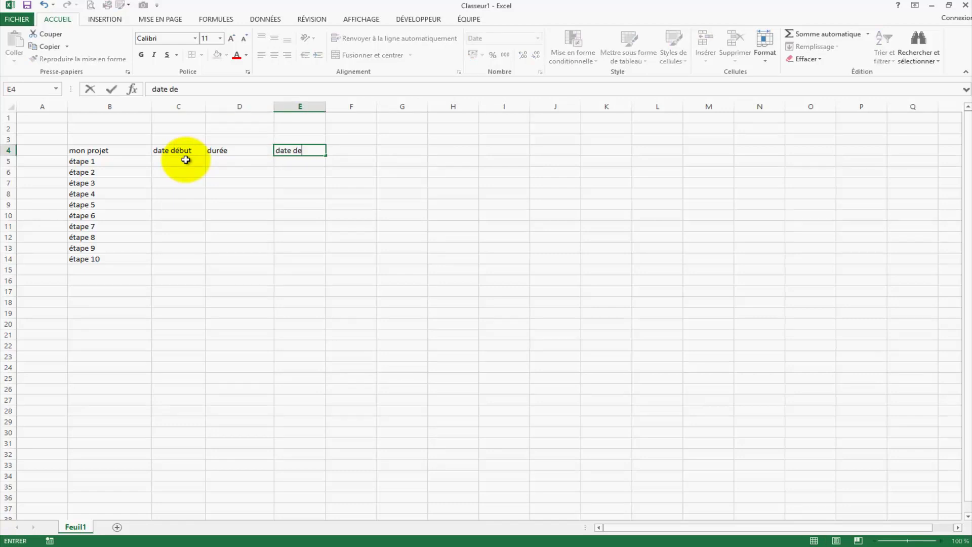
type(" fin")
- Give étape 1 the start date 28/10/2016 in C5 and a duration of 5 in D5
left_click(186, 160)
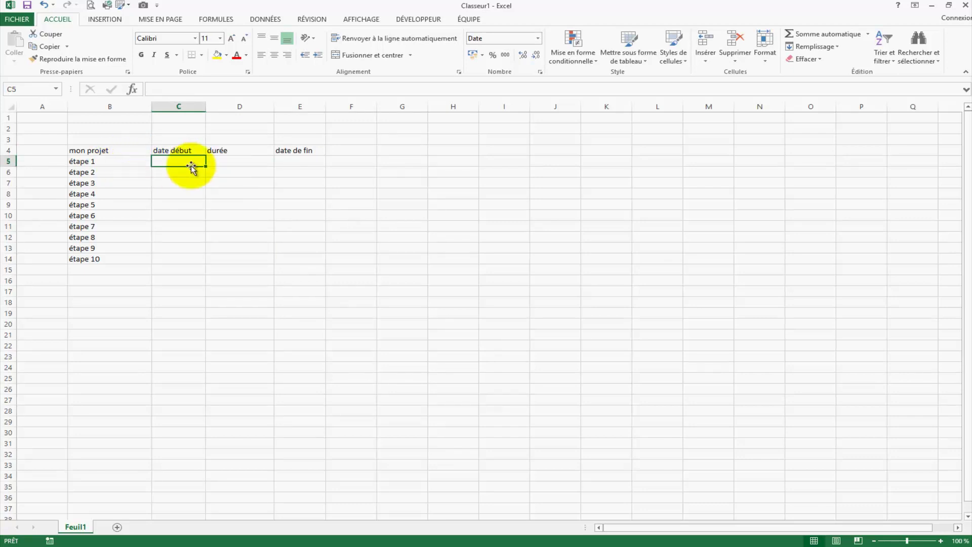
type("28/10/2016")
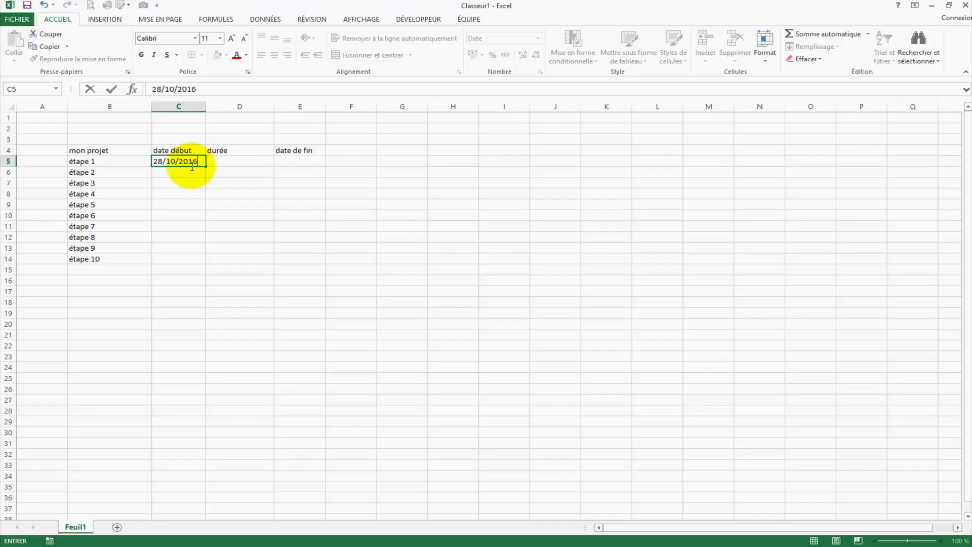
key("Tab")
type("5")
key("Tab")
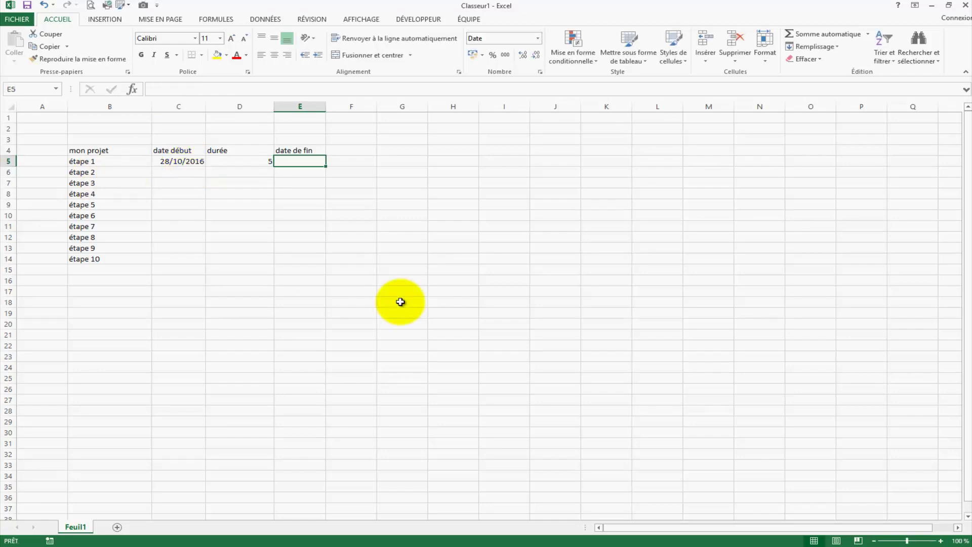
- Calculate étape 1's end date in E5 with the formula =C5+D5
type("=")
key("Left")
key("Left")
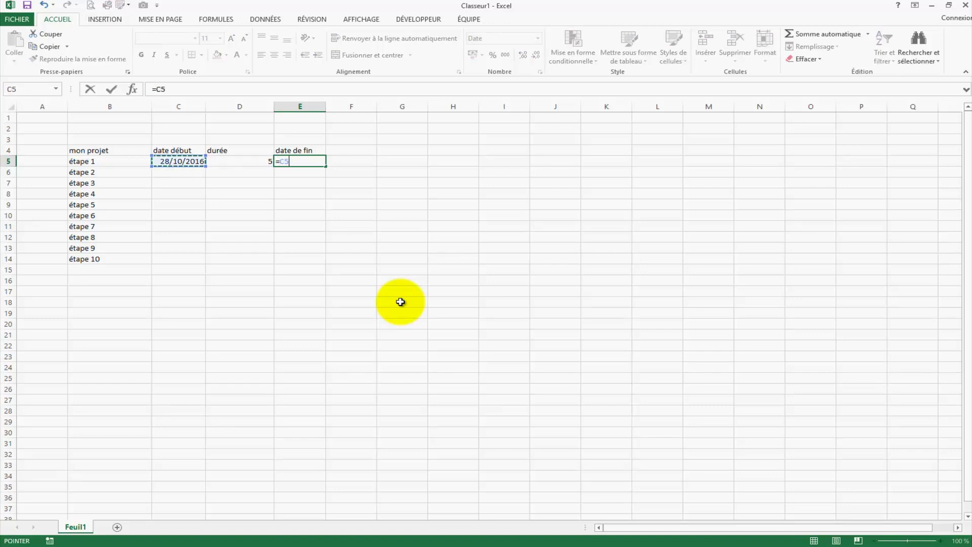
type("+")
key("Left")
key("Return")
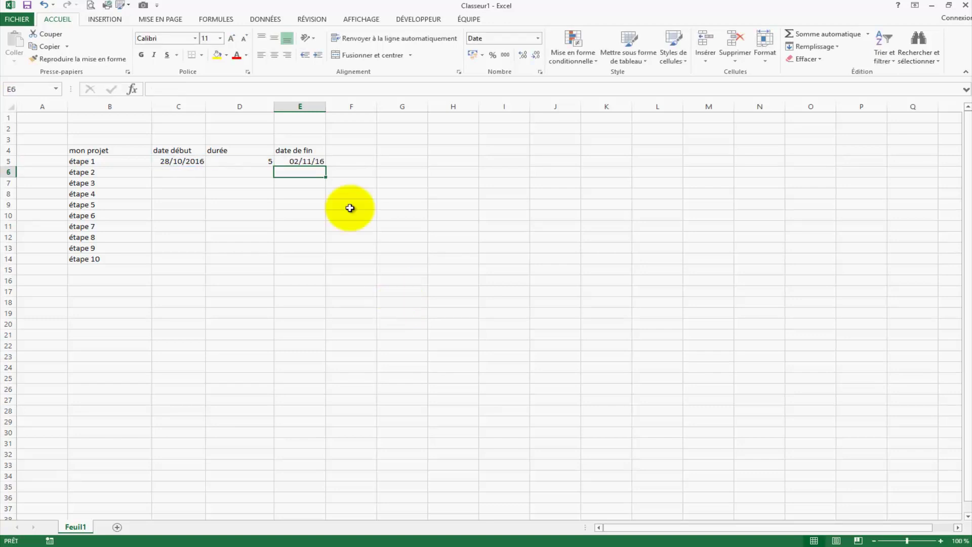
- Set étape 2's start date in C6 to =E5 and fill the formula down to C14
left_click(179, 172)
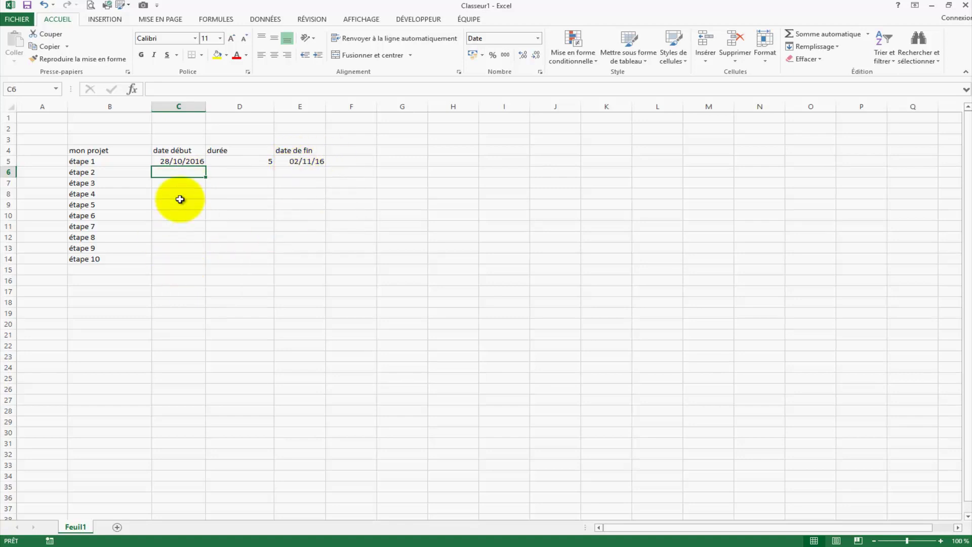
type("=")
left_click(289, 165)
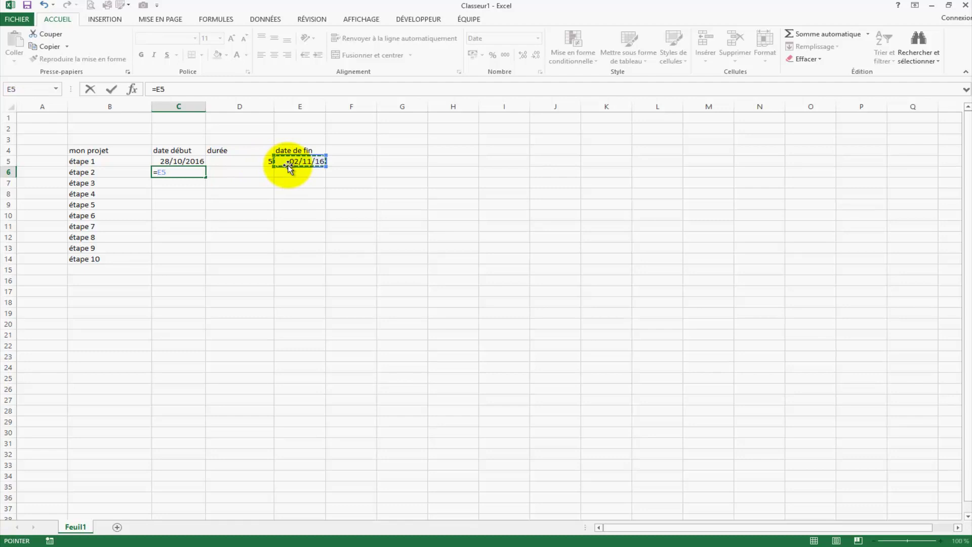
key("Return")
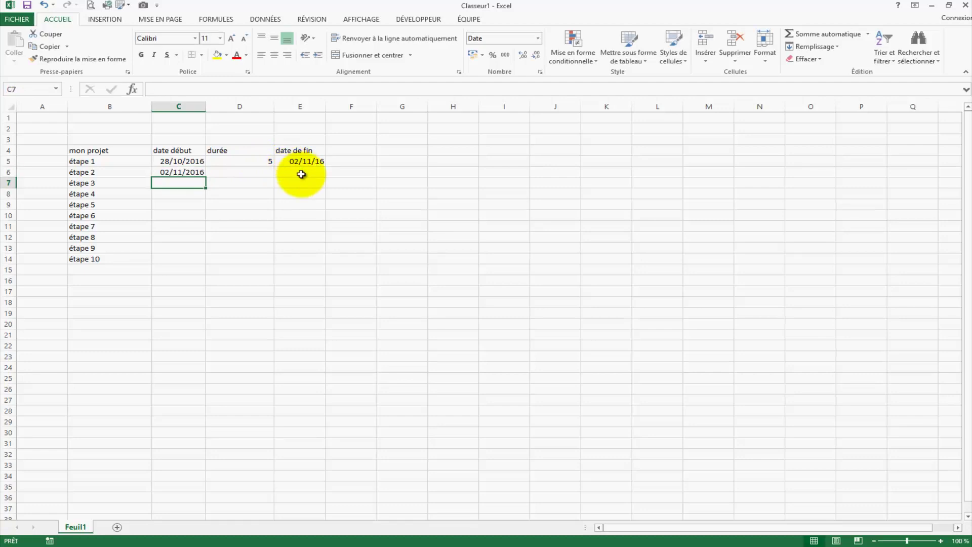
left_click(196, 174)
left_click_drag(204, 178, 197, 263)
left_click(300, 247)
- Fill the end date formula from E5 down to E14
left_click(311, 162)
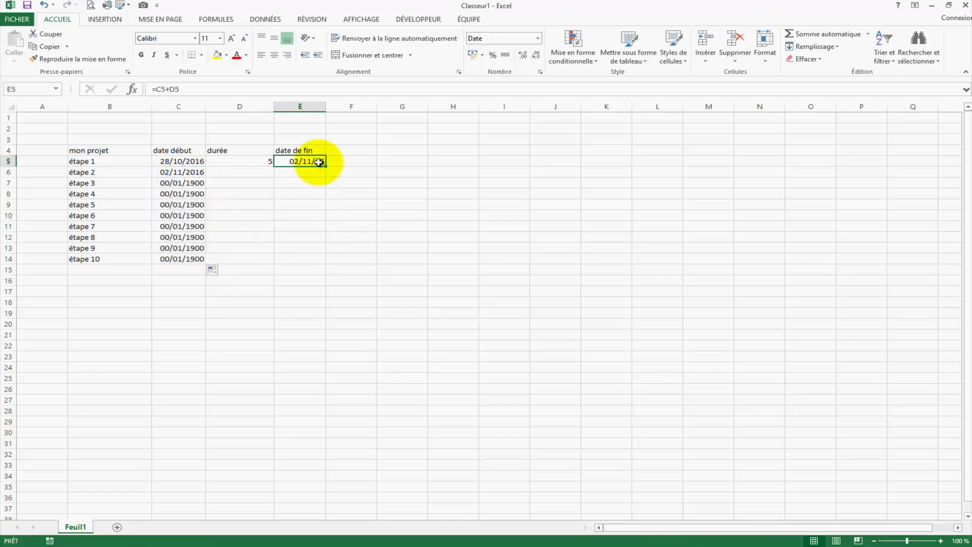
left_click_drag(324, 166, 317, 262)
left_click(397, 285)
- Enter the durations 1, 6, 8, 15, 25, 5, 3, 8 and 1 for étapes 2 to 10 in D6:D14
left_click(255, 168)
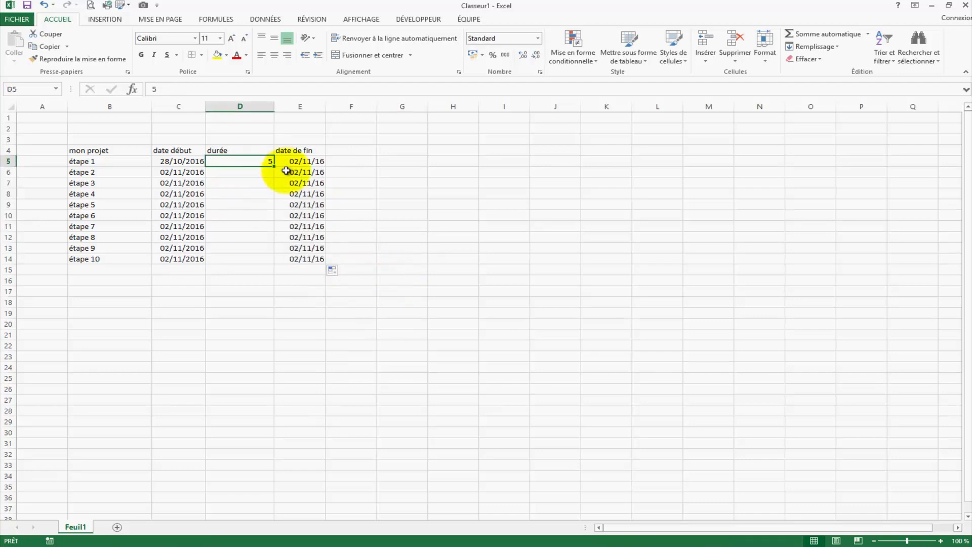
left_click(259, 171)
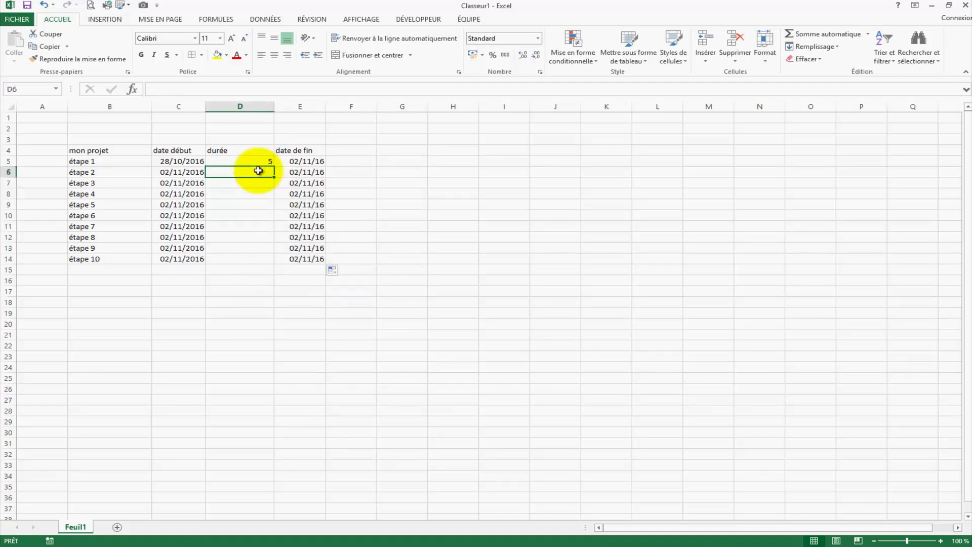
type("1")
key("Return")
type("6")
key("Return")
type("8")
key("Return")
type("15")
key("Return")
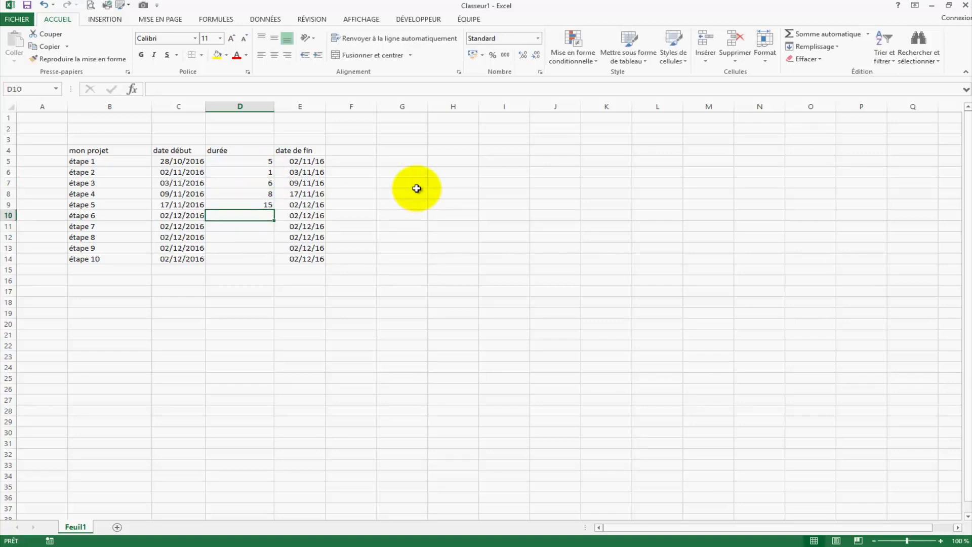
type("25")
key("Return")
type("5")
key("Return")
type("3")
key("Return")
type("8")
key("Return")
type("1")
key("Return")
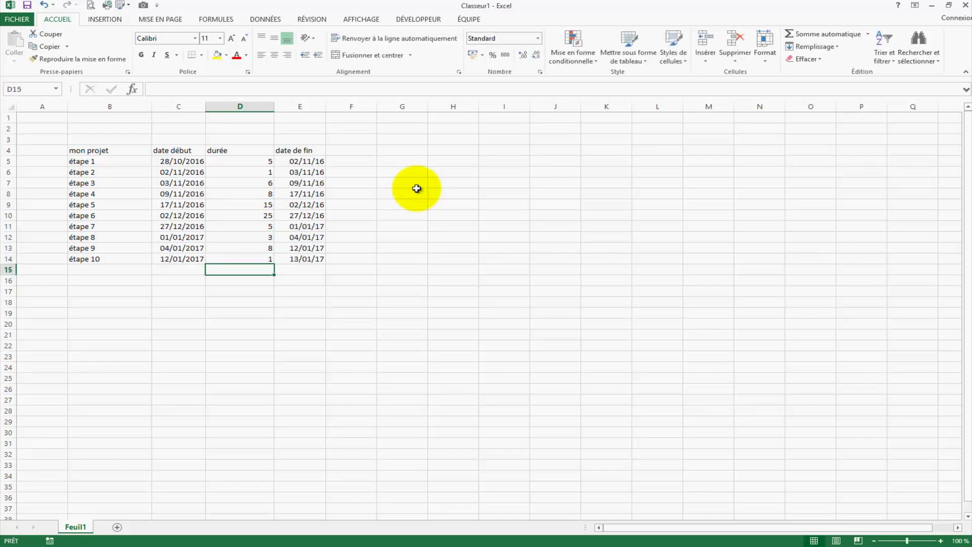
left_click(330, 335)
left_click(402, 291)
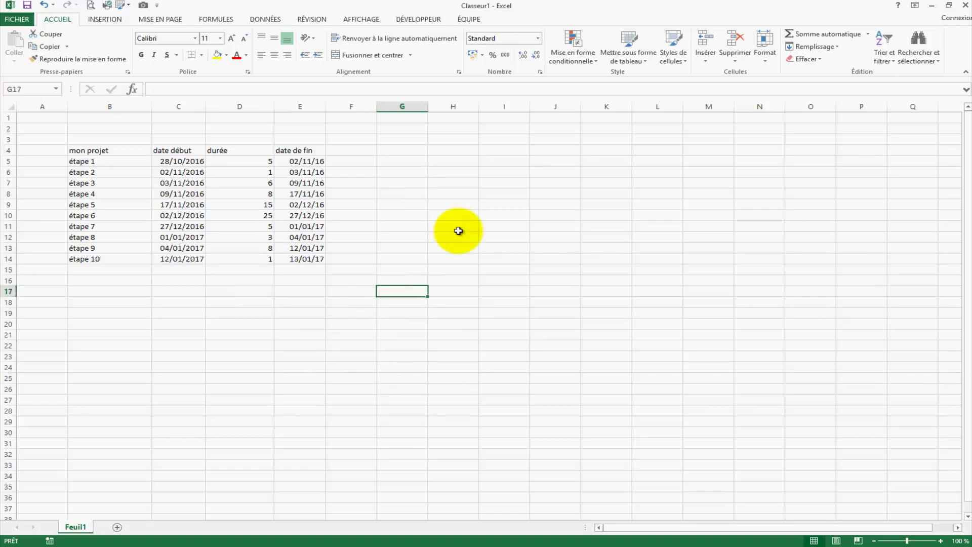
- Review how the start dates, durations and end dates in B4:E14 depend on each other, checking the contents of C5, D5, E5 and C6
left_click_drag(190, 161, 189, 250)
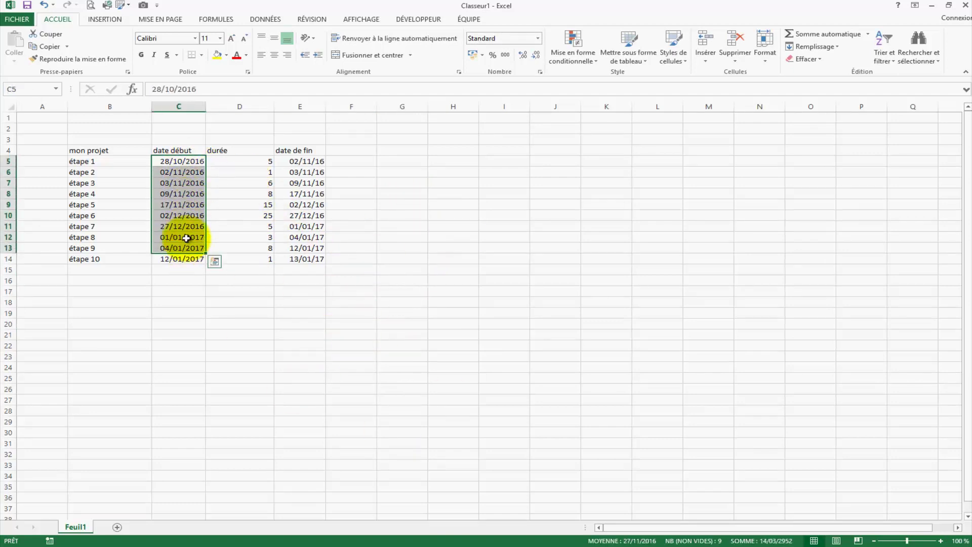
left_click(175, 161)
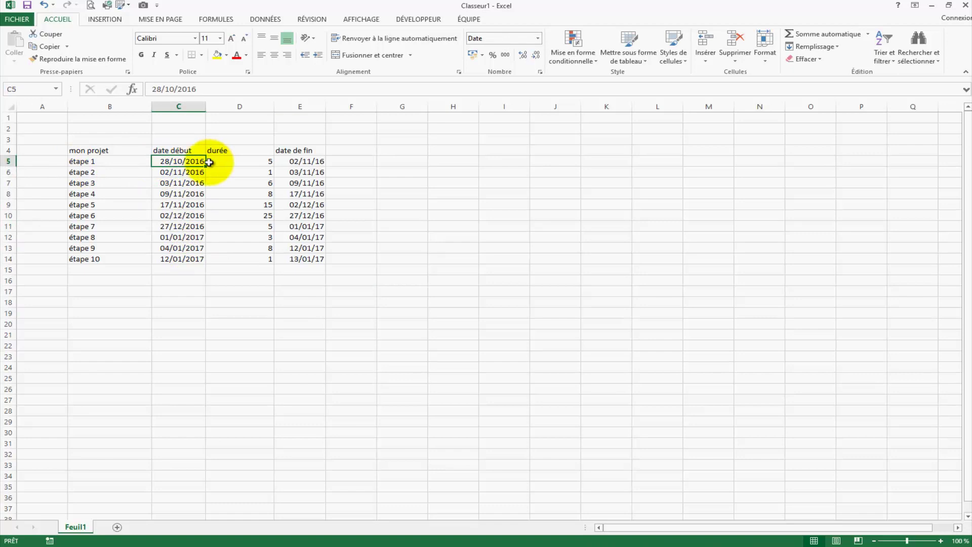
left_click(259, 161)
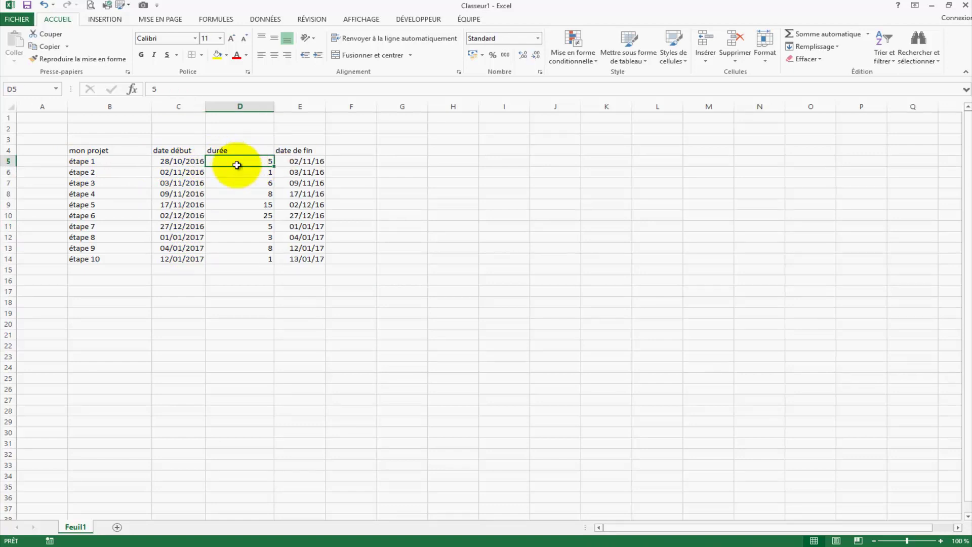
left_click(306, 162)
left_click(162, 172)
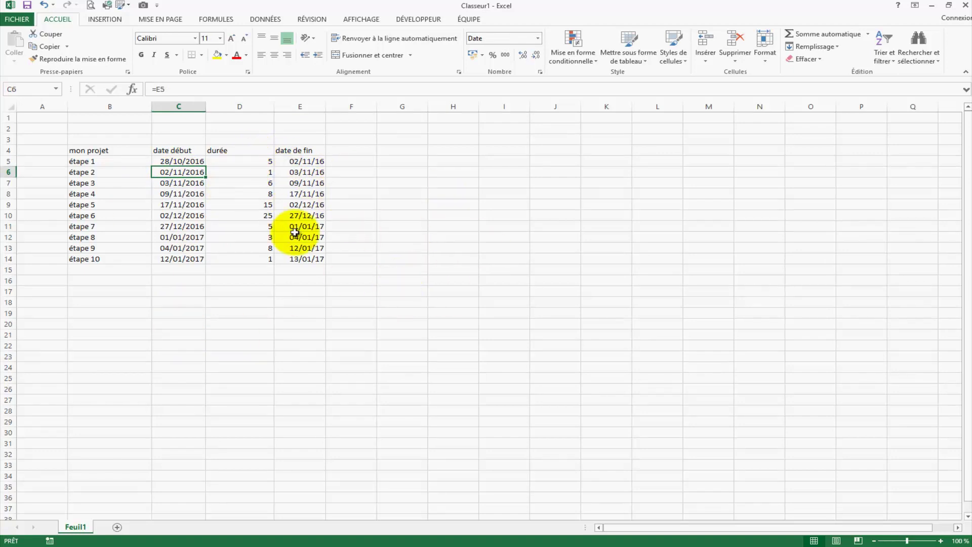
left_click(170, 161)
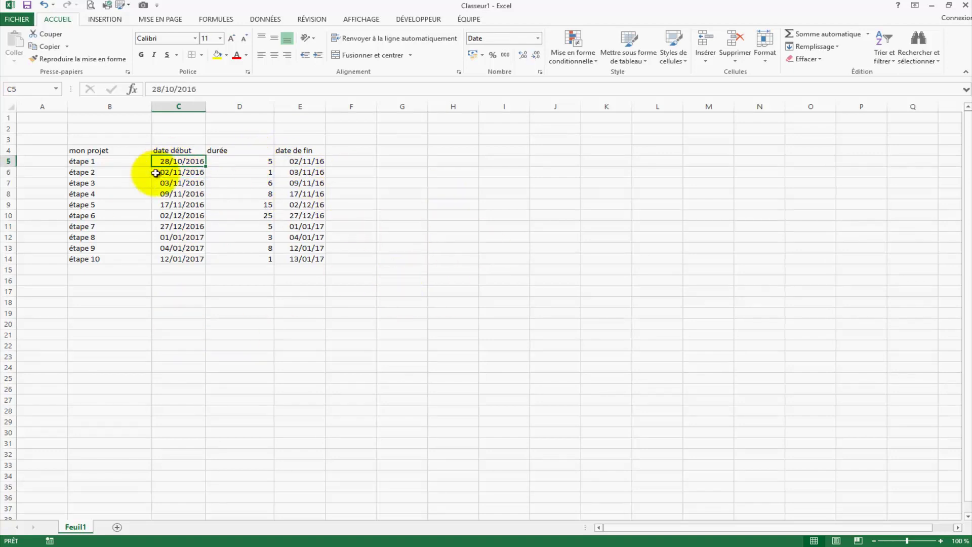
left_click(256, 162)
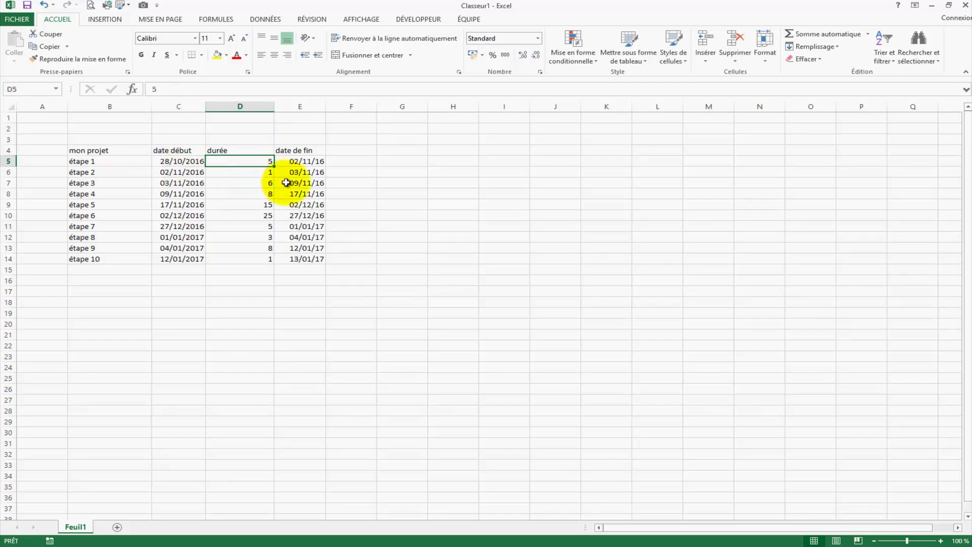
left_click(318, 162)
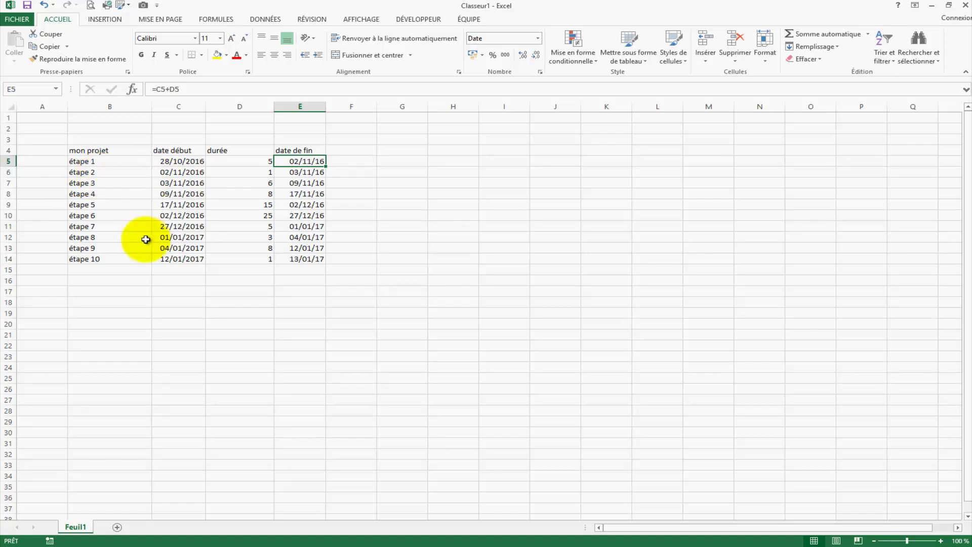
left_click(260, 344)
left_click(366, 338)
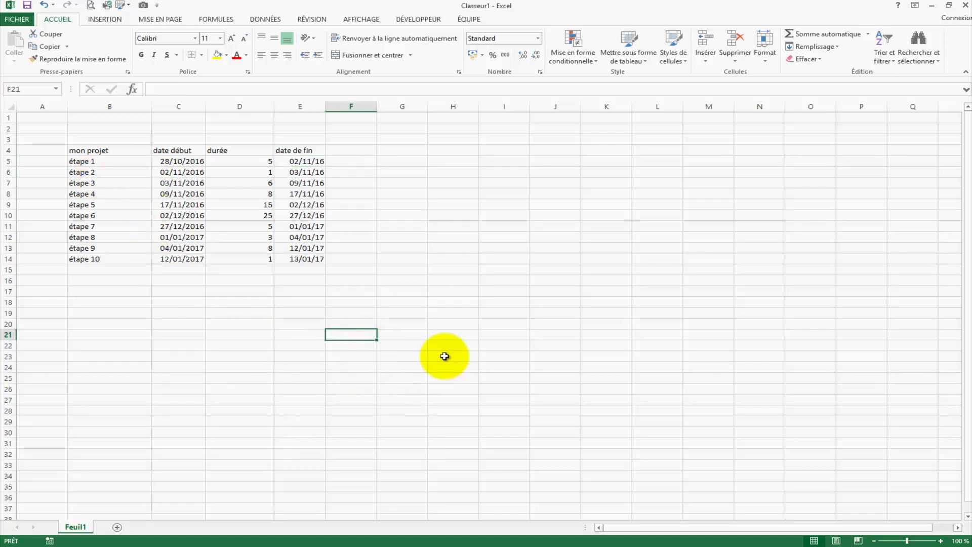
mouse_move(92, 150)
left_mouse_down()
mouse_move(261, 191)
mouse_move(306, 259)
left_mouse_up()
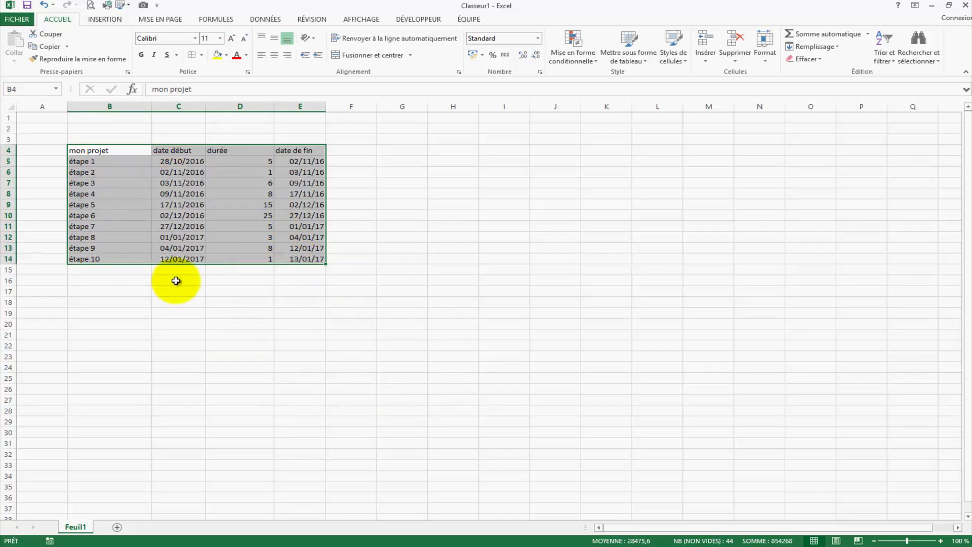
left_click(239, 356)
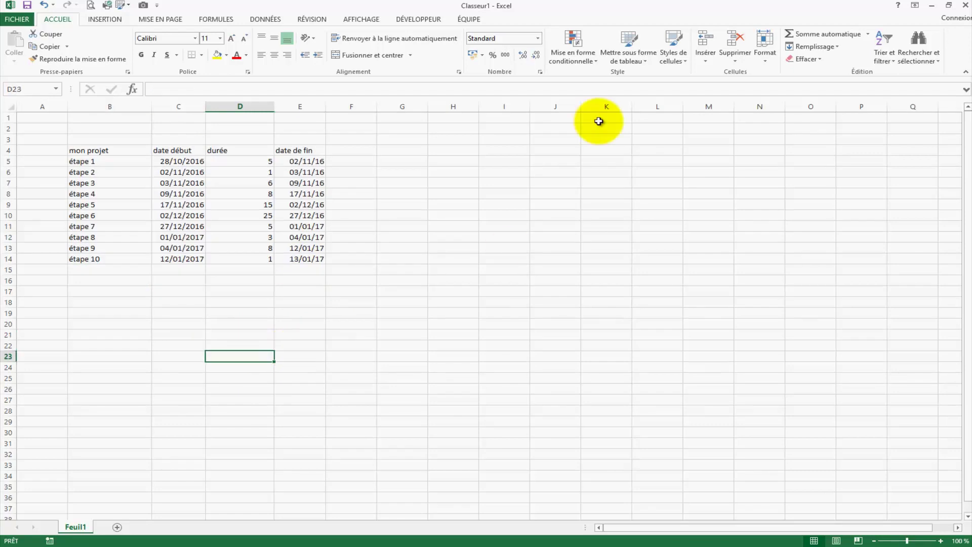
- Insert an empty 2D stacked bar chart and place it in the free area beside the schedule table
left_click(570, 60)
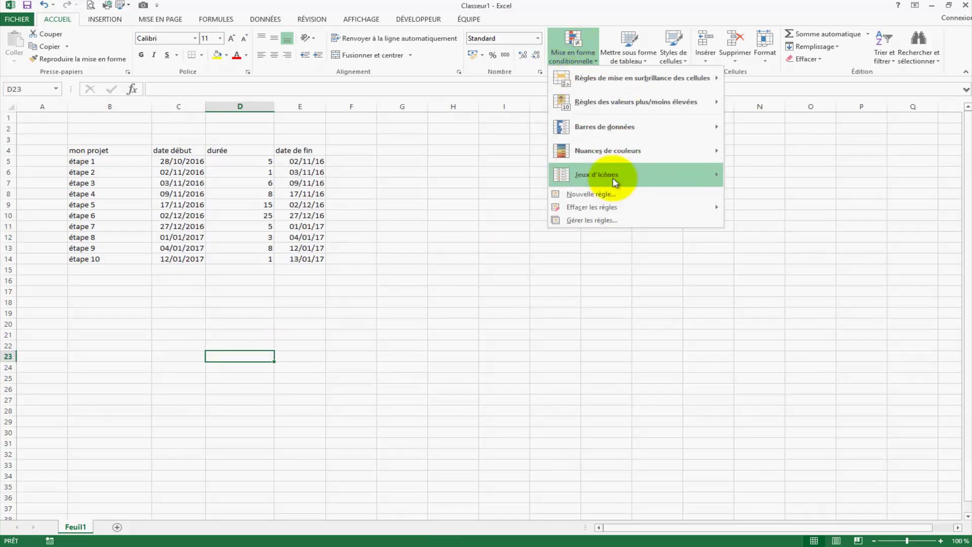
left_click(105, 19)
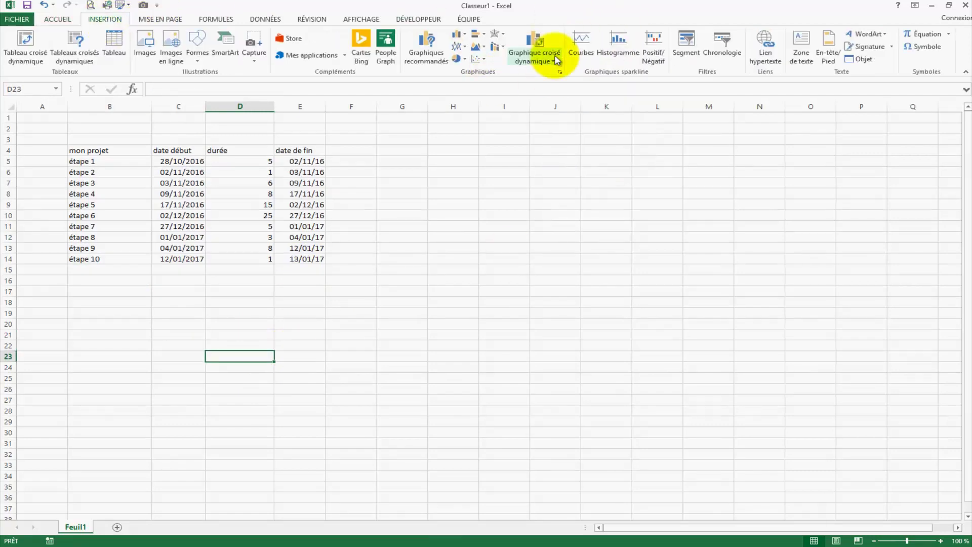
left_click(477, 35)
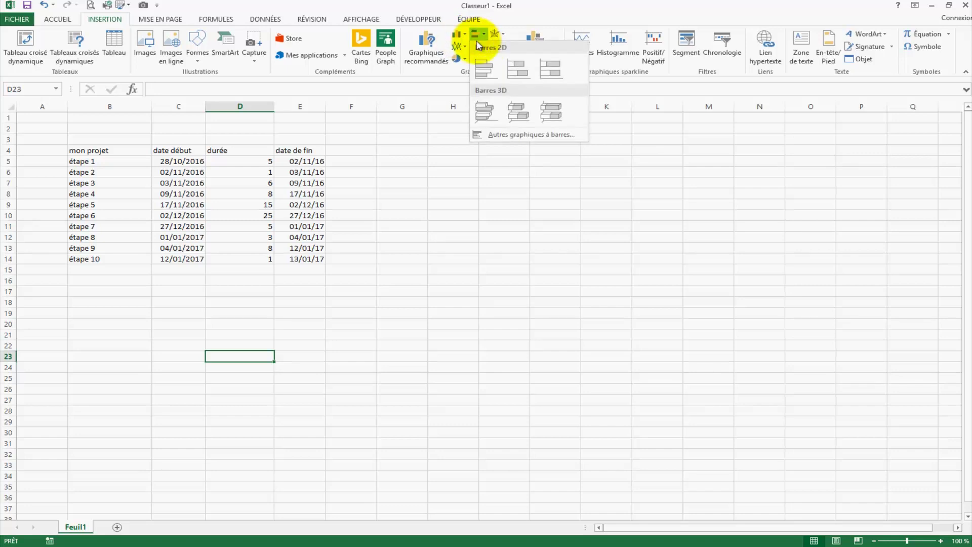
left_click(521, 73)
left_click_drag(434, 247, 485, 191)
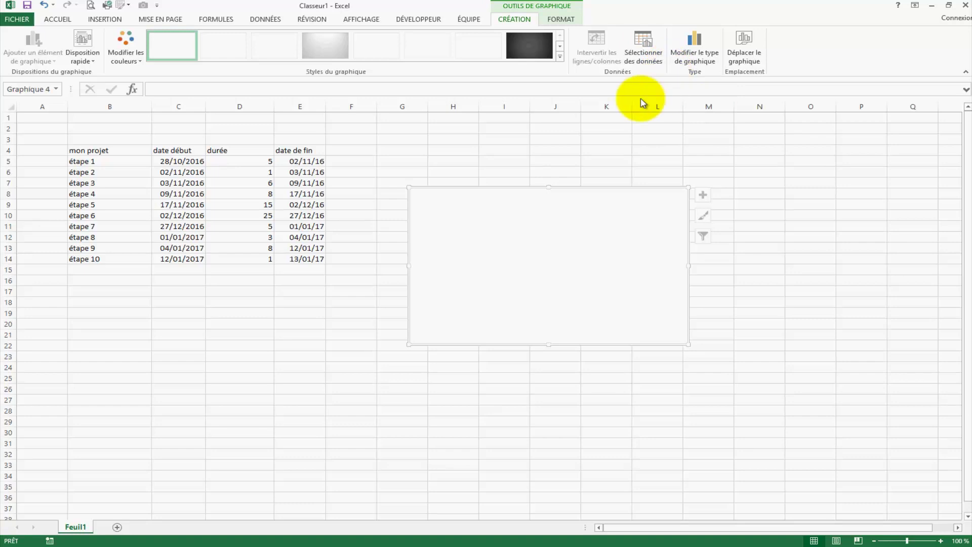
- Add a series named "date début" to the chart, using the start dates in C5:C14 as its values
left_click(646, 60)
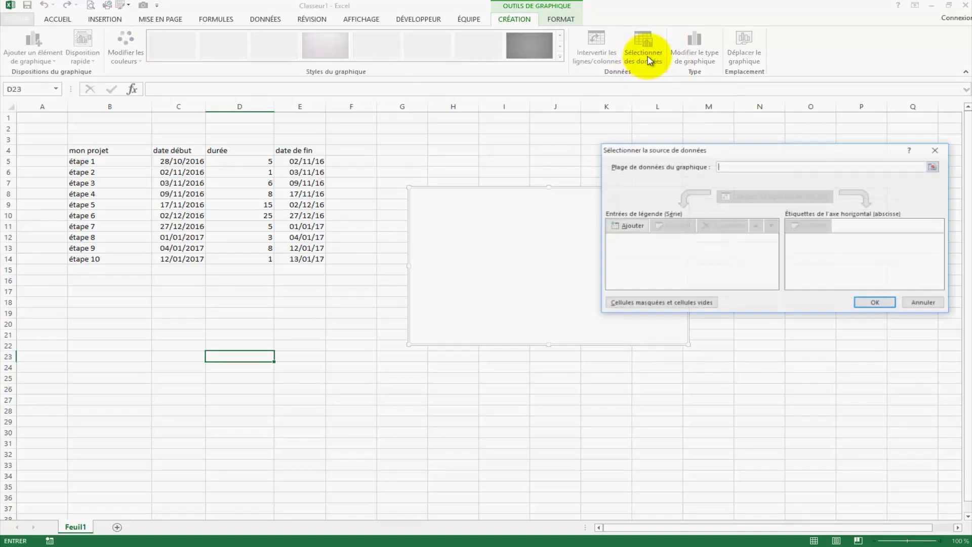
left_click(628, 225)
left_click(706, 220)
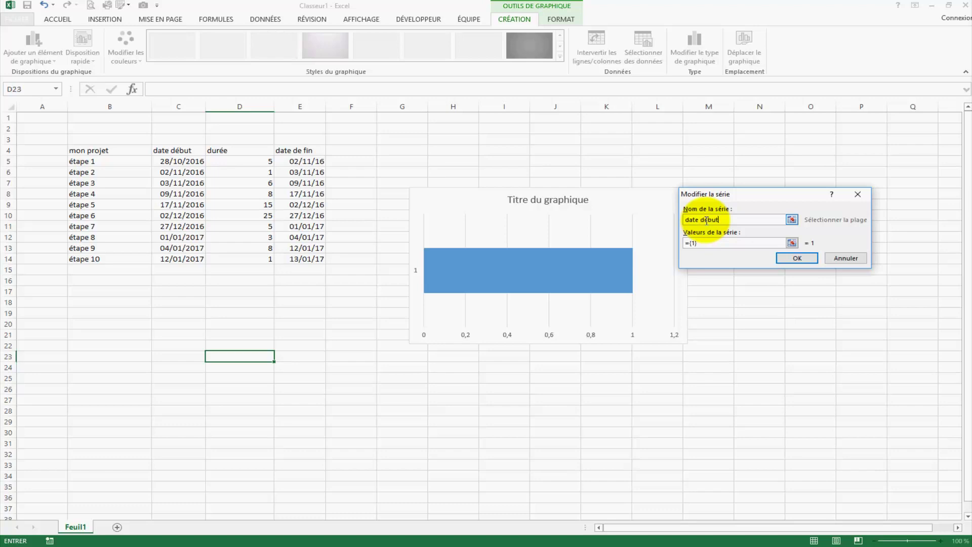
type("date début")
left_click(792, 243)
left_click_drag(167, 161, 178, 265)
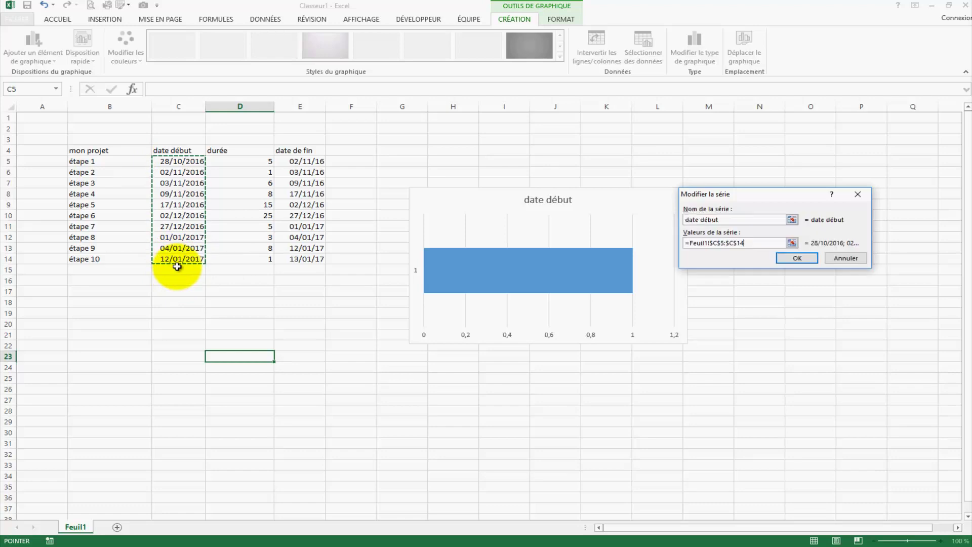
left_click(795, 258)
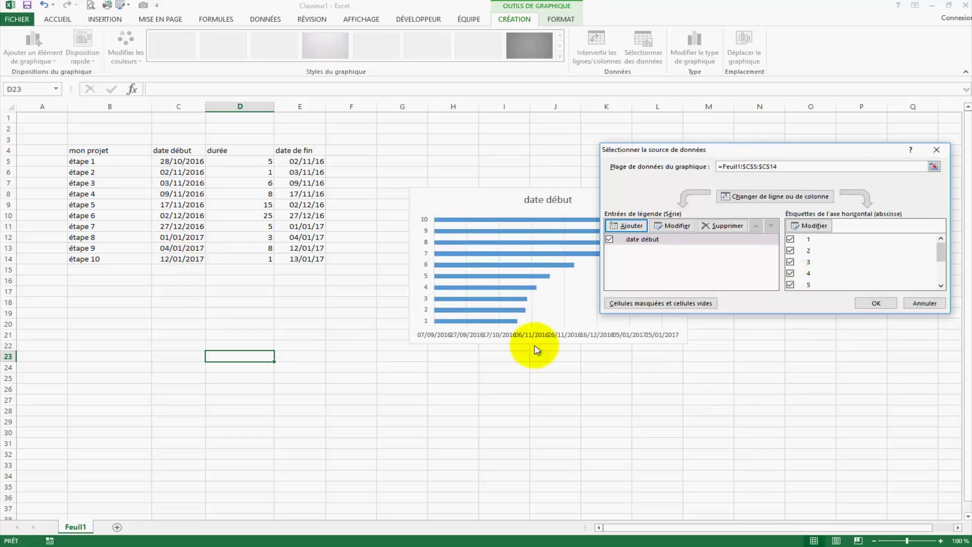
- Set the chart's axis labels to the step names in B5:B14
left_click(816, 230)
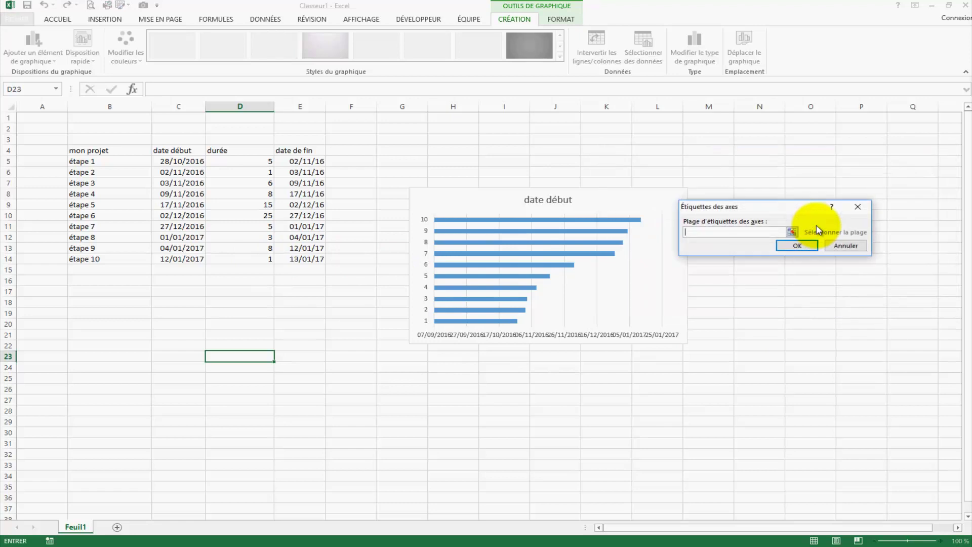
left_click(796, 232)
left_click_drag(79, 161, 83, 262)
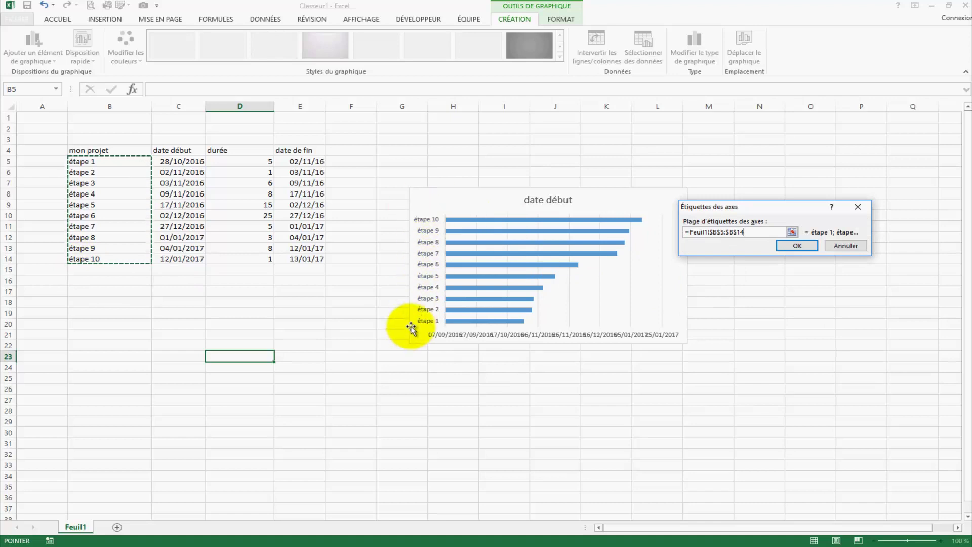
left_click(796, 246)
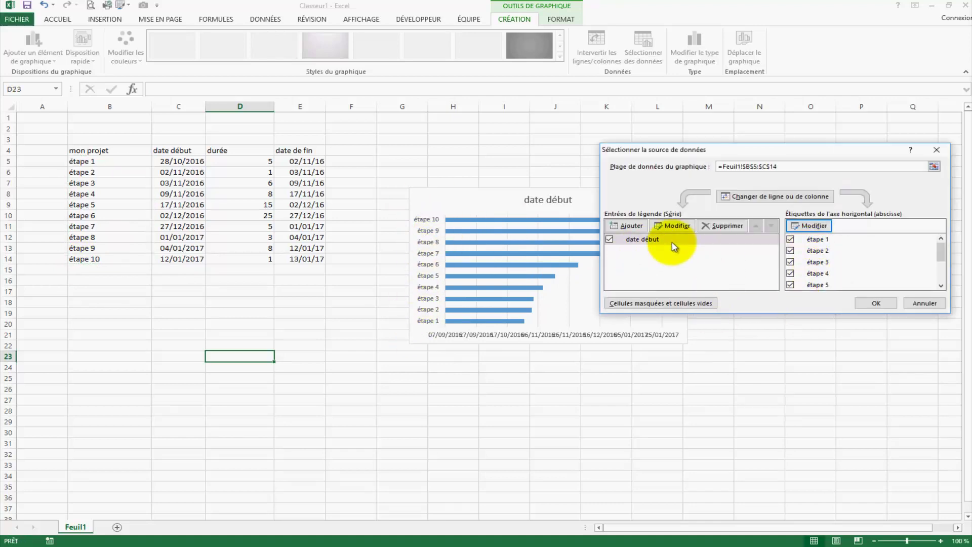
- Add a second series named "durée" with the values in D5:D14 and accept the chart's data source
left_click(625, 226)
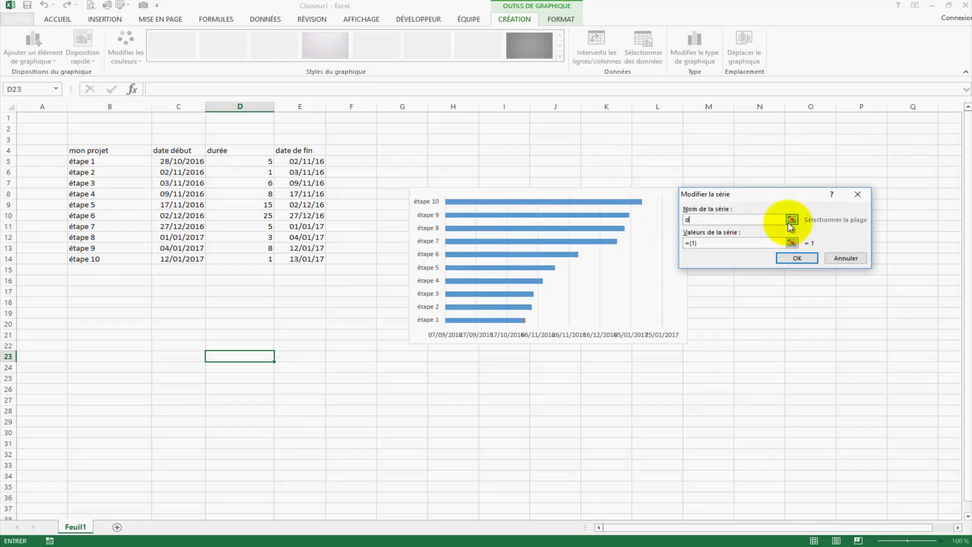
left_click(791, 243)
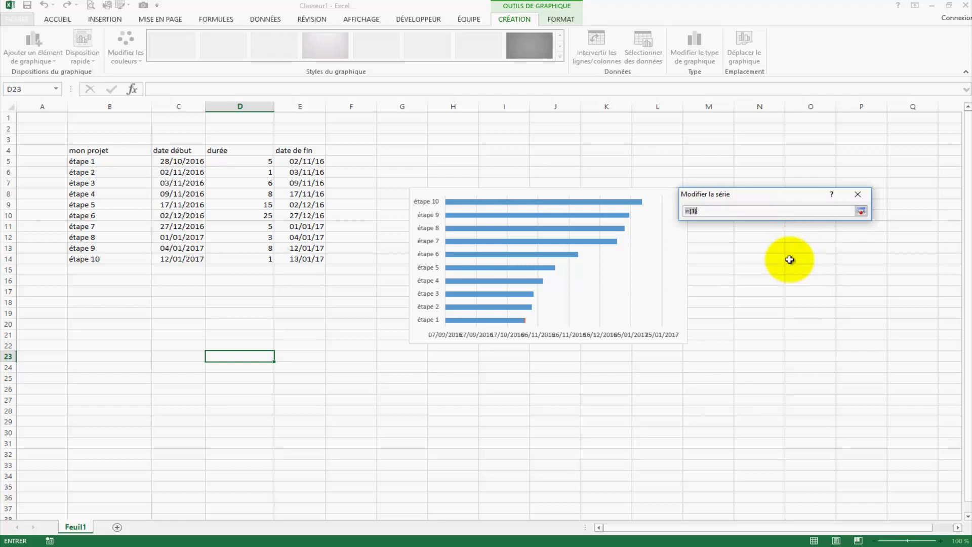
left_click_drag(242, 166, 236, 262)
key("Return")
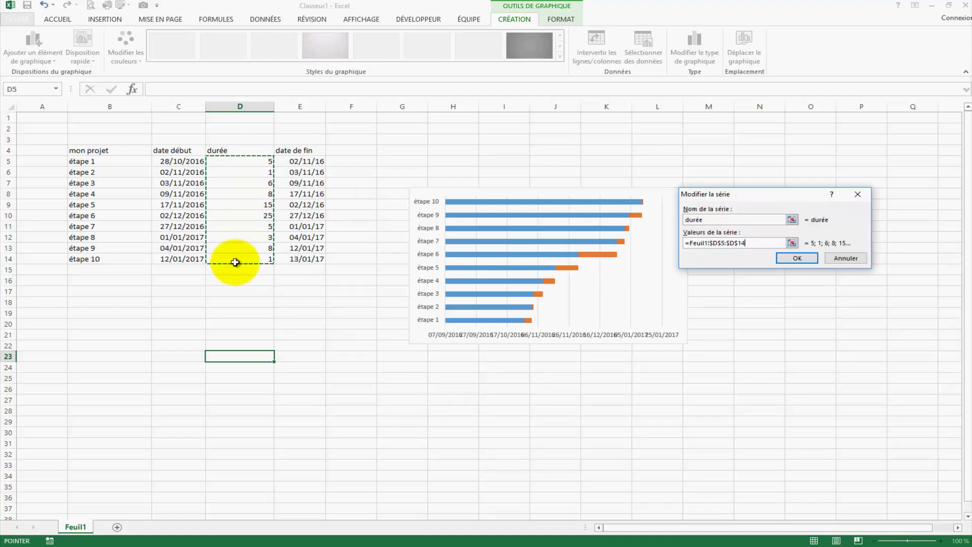
key("Return")
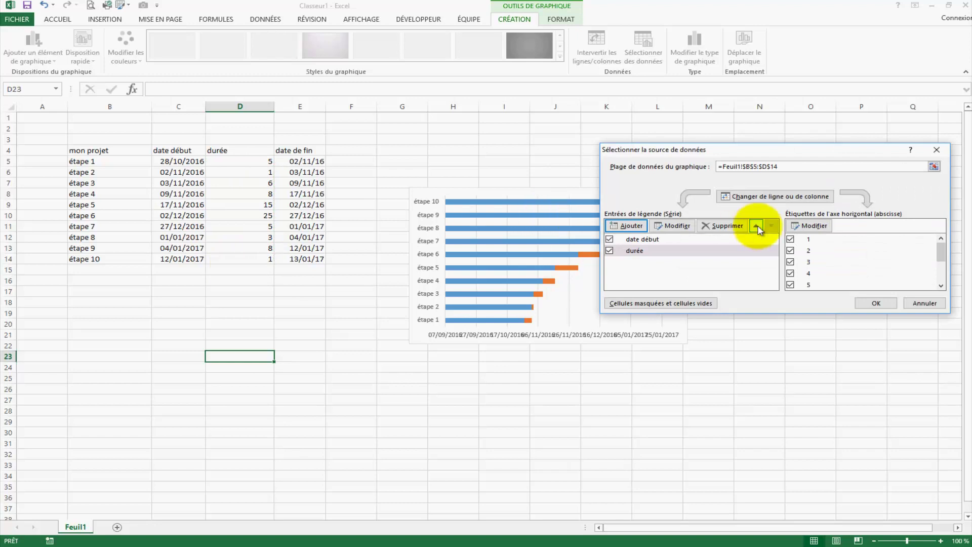
left_click(875, 302)
- Move the chart right next to the table and reverse the category order of its vertical axis
mouse_move(592, 191)
left_mouse_down()
mouse_move(414, 234)
mouse_move(397, 188)
mouse_move(233, 159)
mouse_move(390, 226)
mouse_move(526, 176)
mouse_move(527, 139)
mouse_move(525, 146)
left_mouse_up()
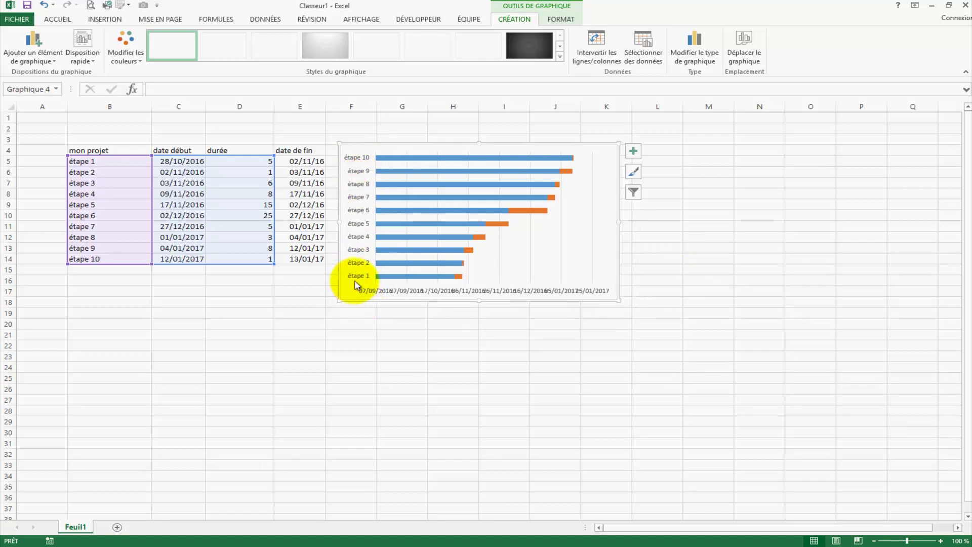
double_click(358, 192)
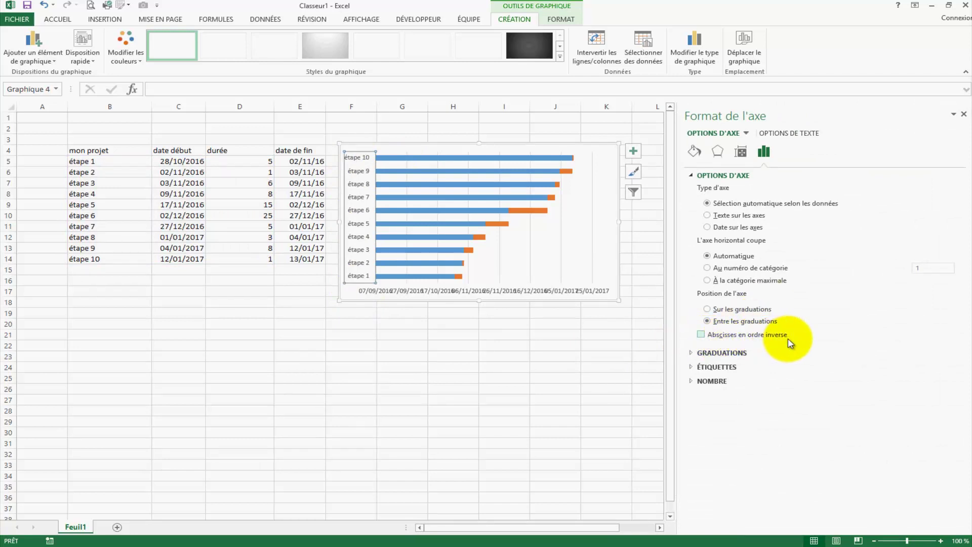
left_click(701, 335)
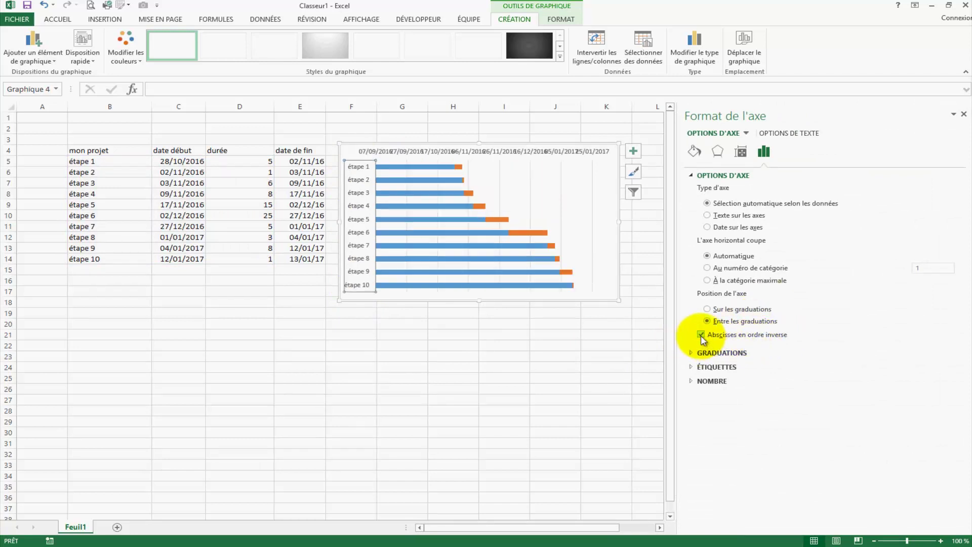
left_click(446, 332)
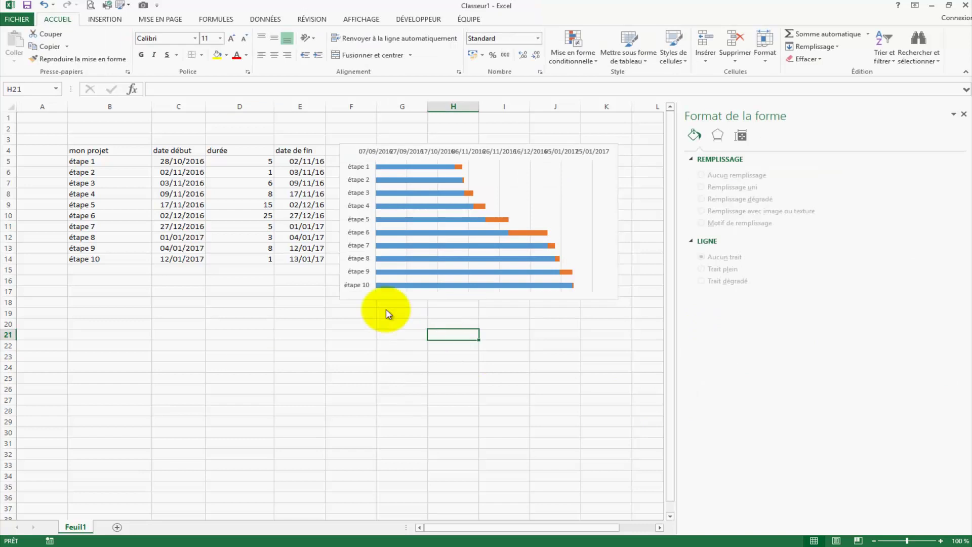
left_click(393, 168)
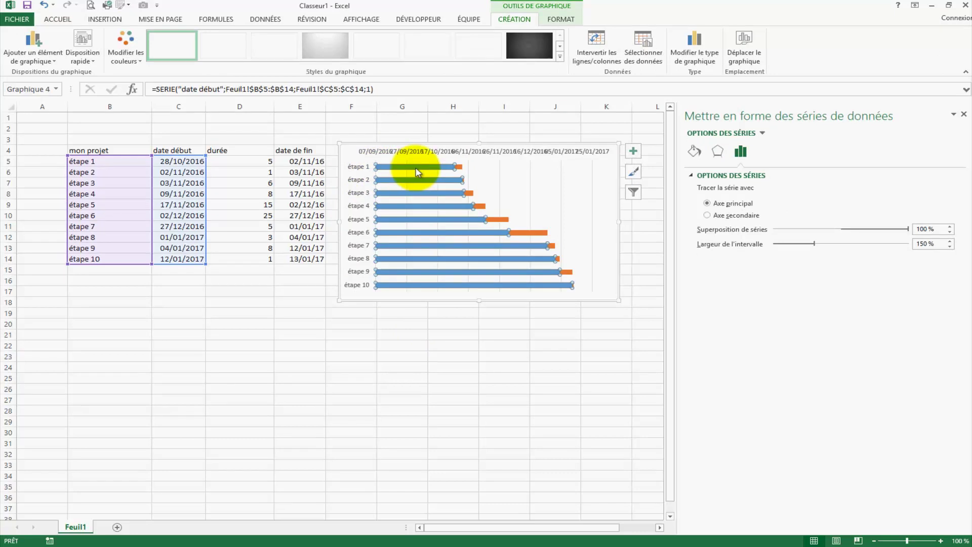
right_click(415, 167)
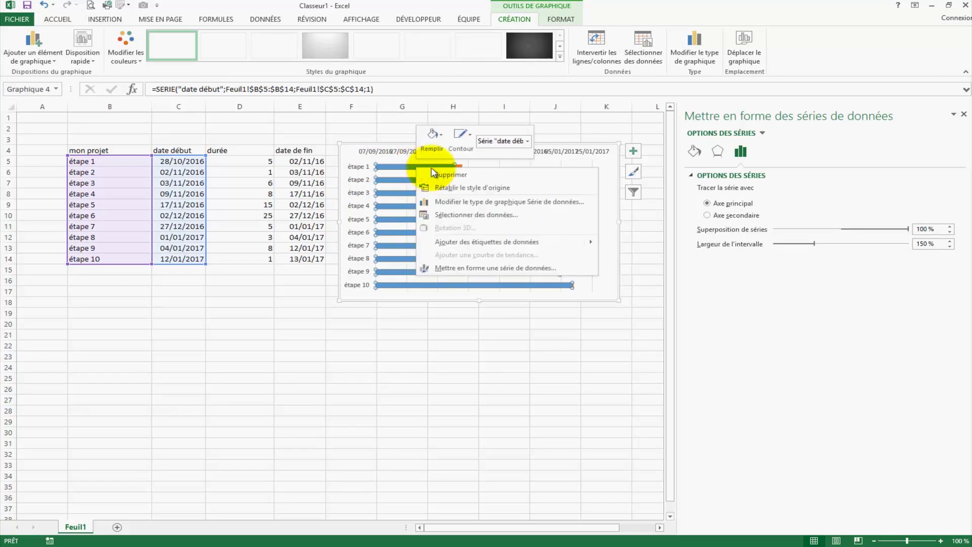
key("Escape")
left_click(404, 274)
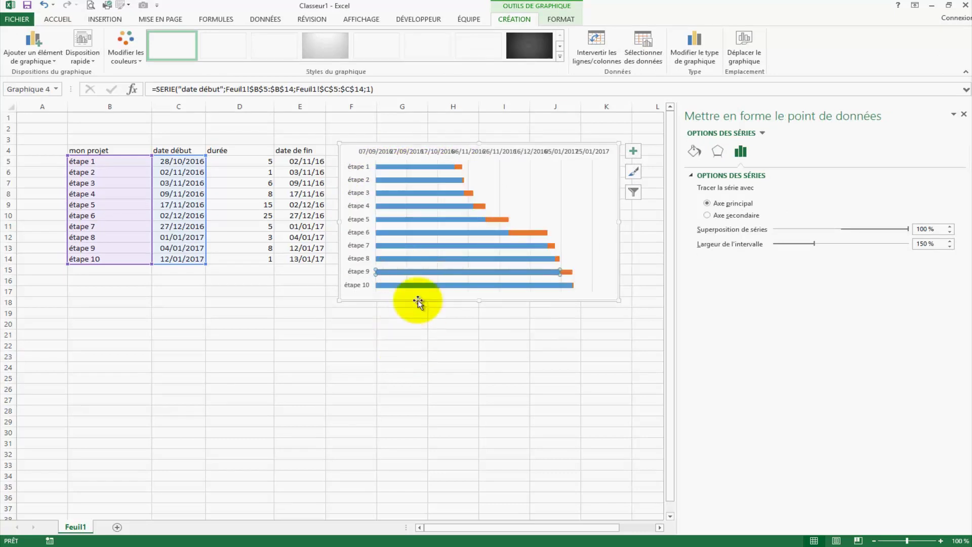
left_click_drag(445, 388, 445, 397)
- Hide the "date début" bars by giving the whole series a white outline and a white fill
left_click(405, 192)
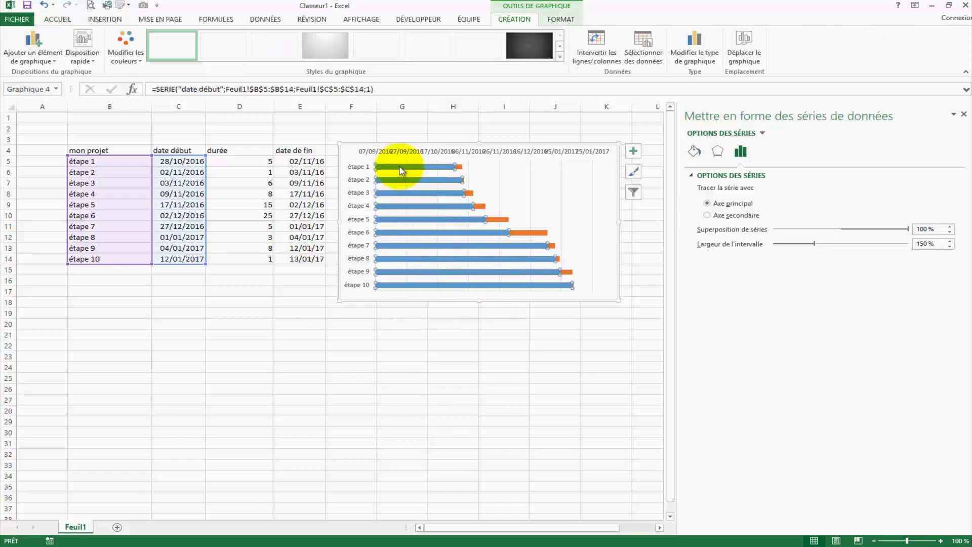
right_click(401, 171)
left_click(453, 136)
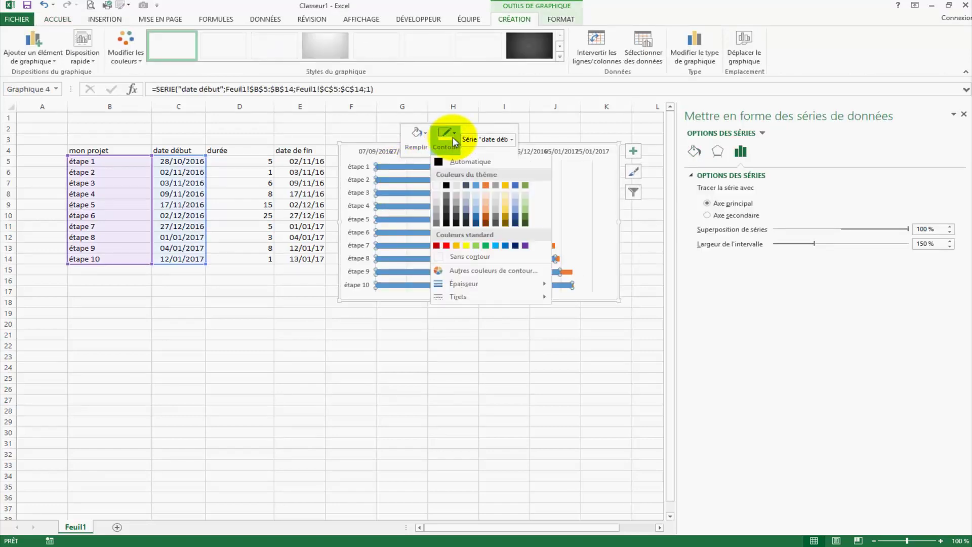
left_click(438, 183)
left_click(416, 133)
left_click(411, 189)
left_click(480, 342)
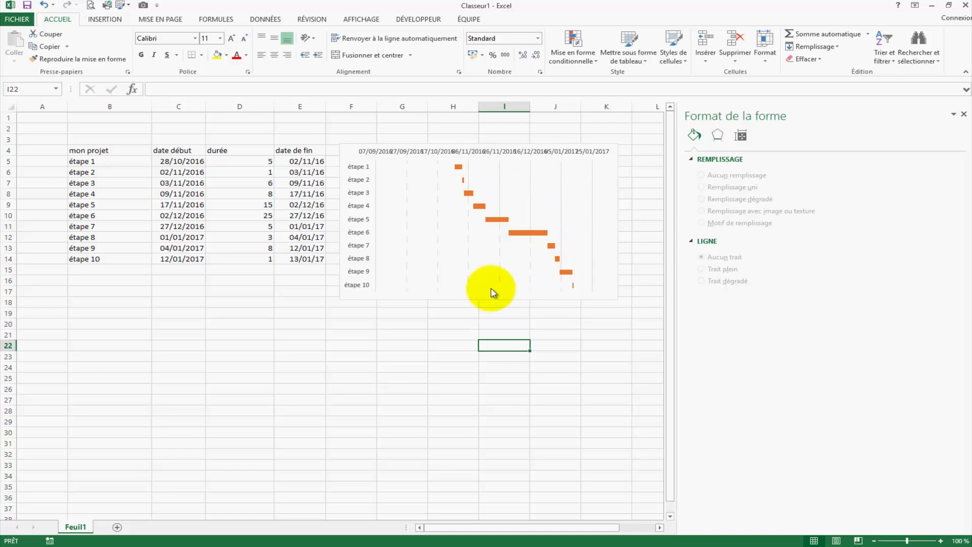
- Examine the minimum and maximum bounds of the chart's date axis
left_click(472, 151)
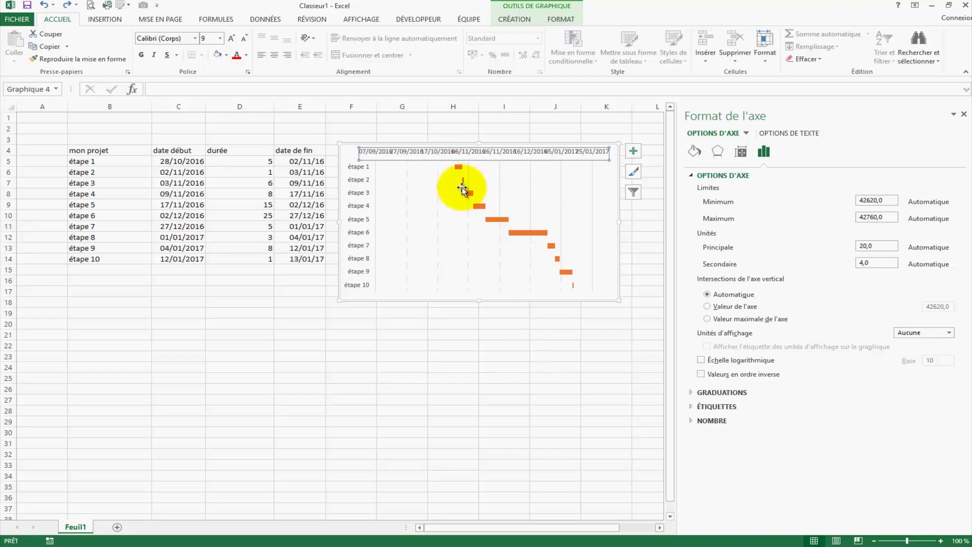
left_click(497, 383)
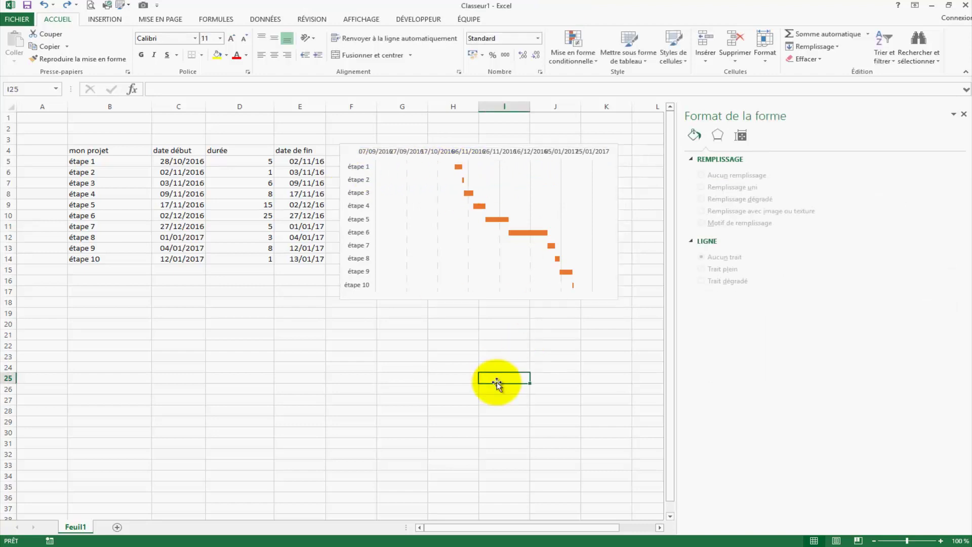
left_click(133, 365)
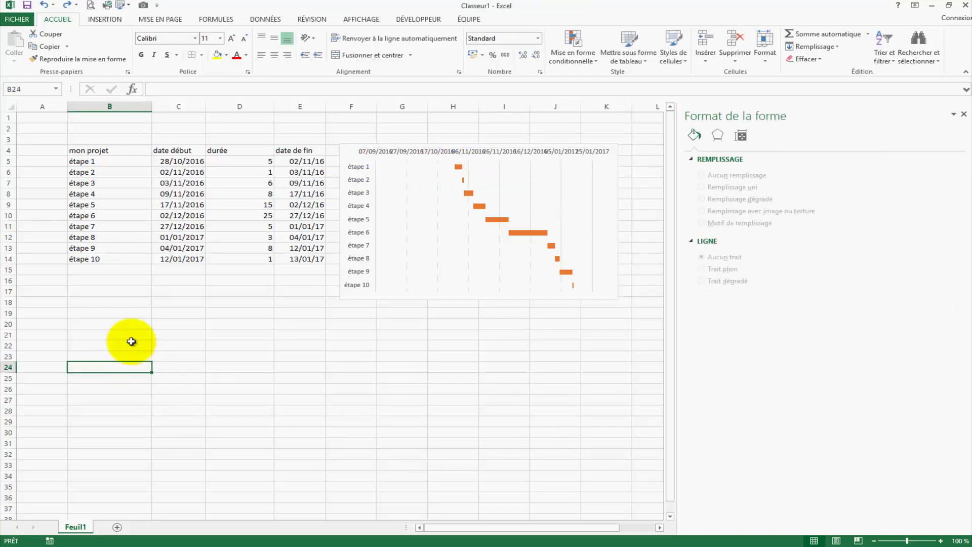
- Enter =C5 in cell B22 and apply the Nombre format to show étape 1's start date as a serial number
left_click(131, 344)
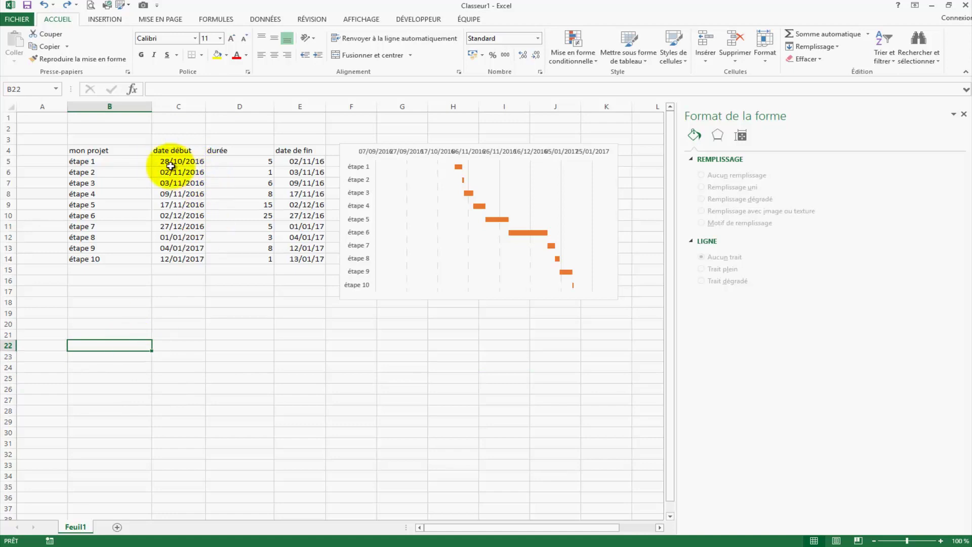
type("=")
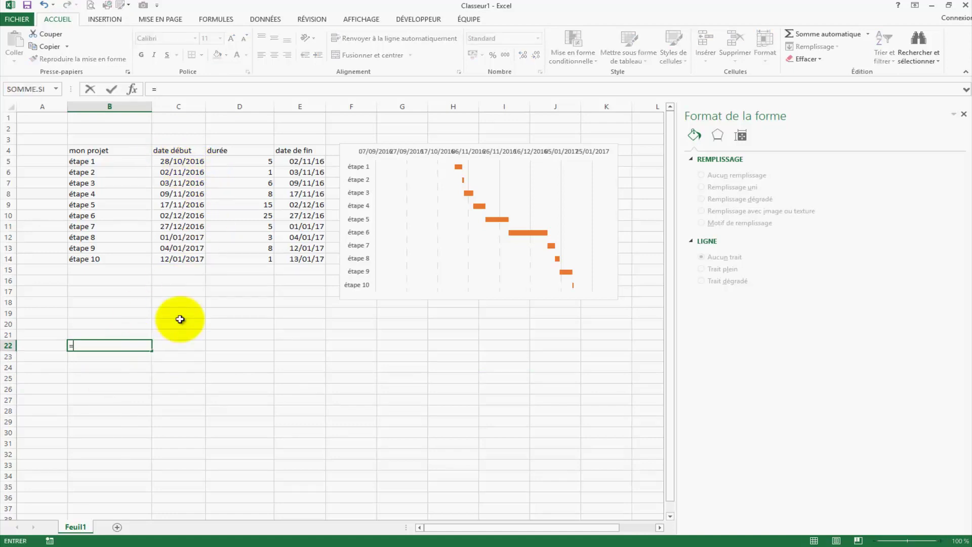
key("Return")
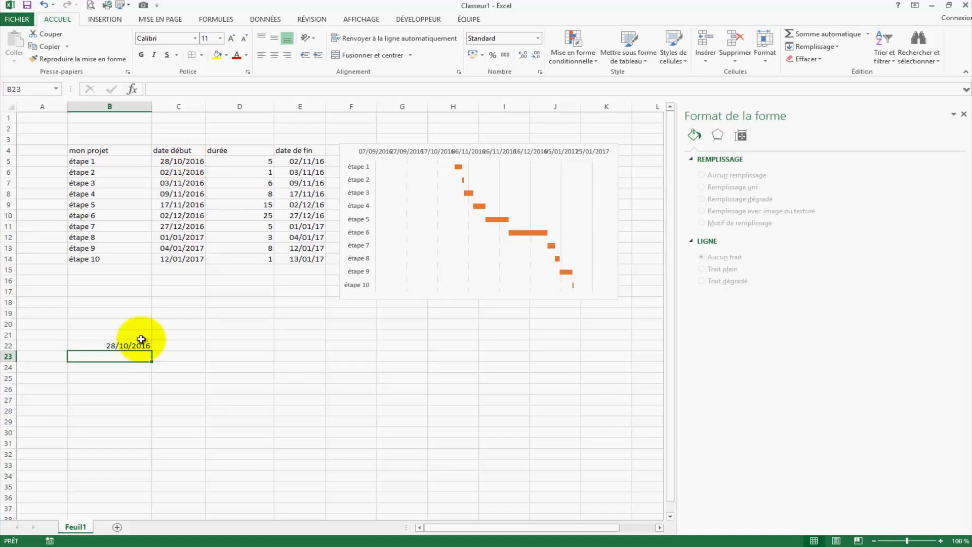
left_click(116, 344)
left_click(538, 38)
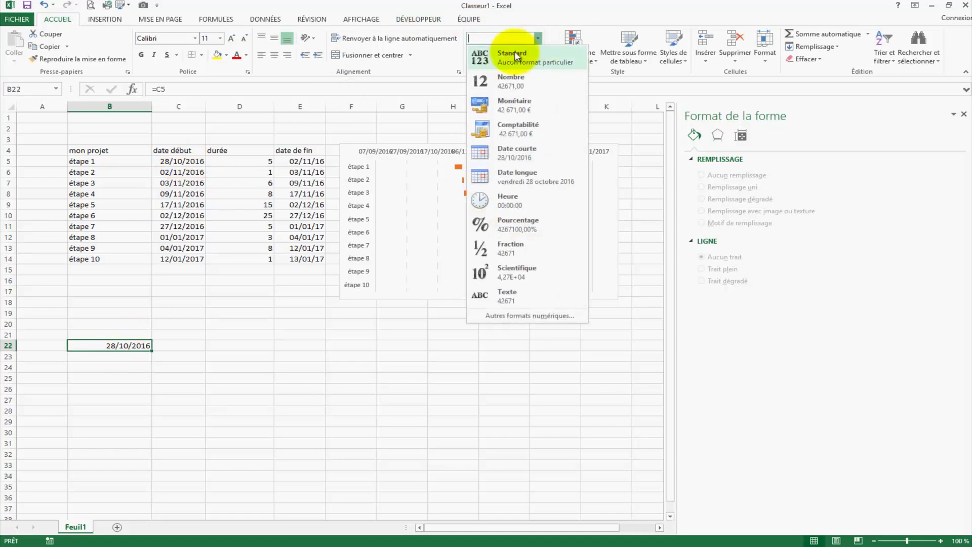
left_click(513, 78)
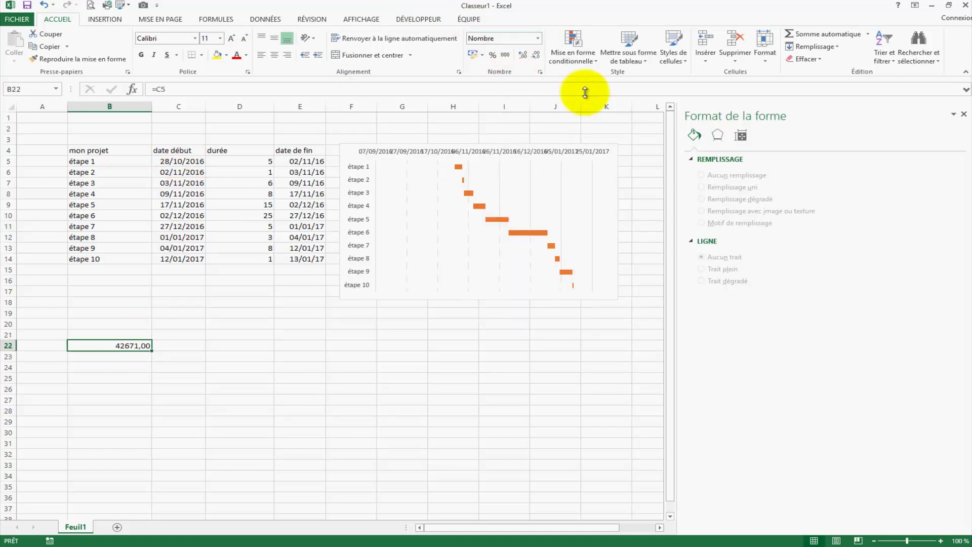
left_click(135, 377)
double_click(110, 346)
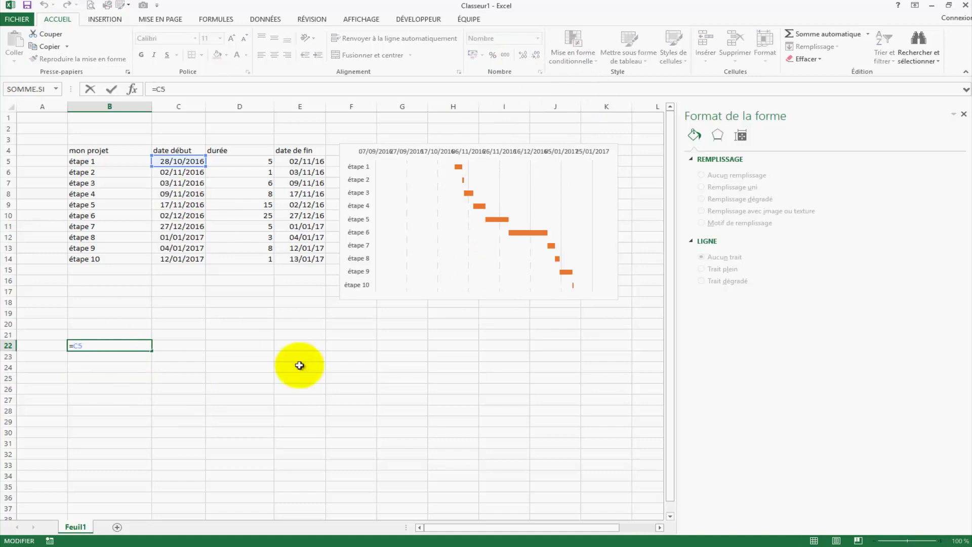
key("Escape")
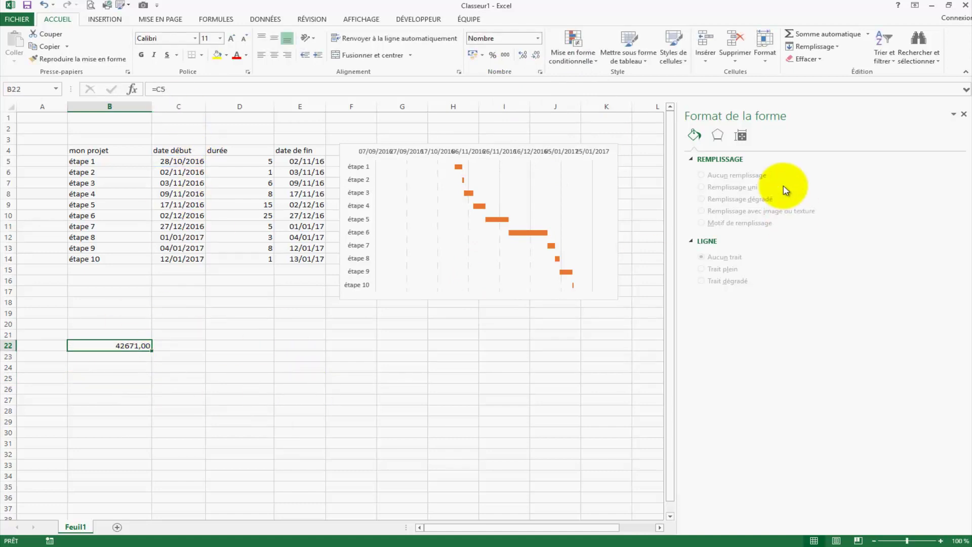
- Set the minimum bound of the chart's date axis to 42671
left_click(418, 389)
left_click(386, 151)
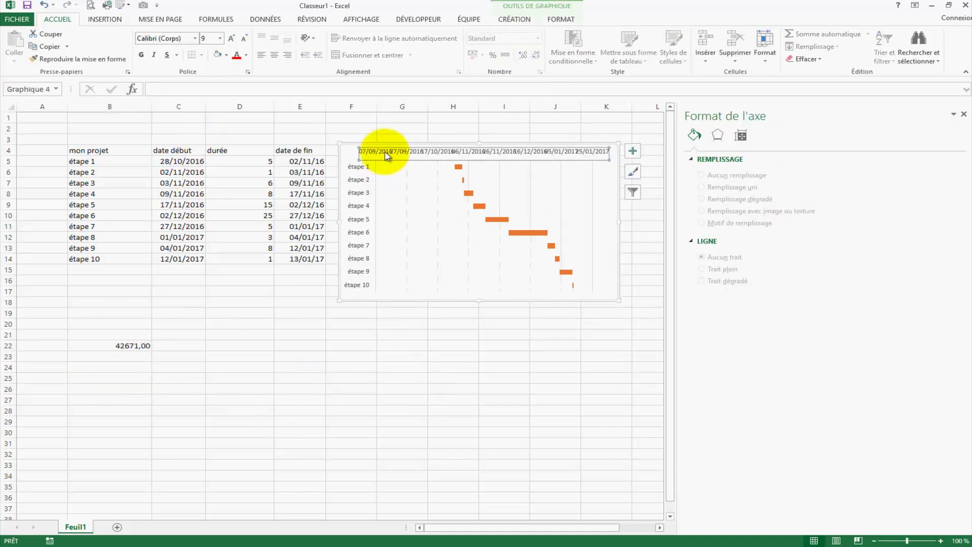
double_click(892, 201)
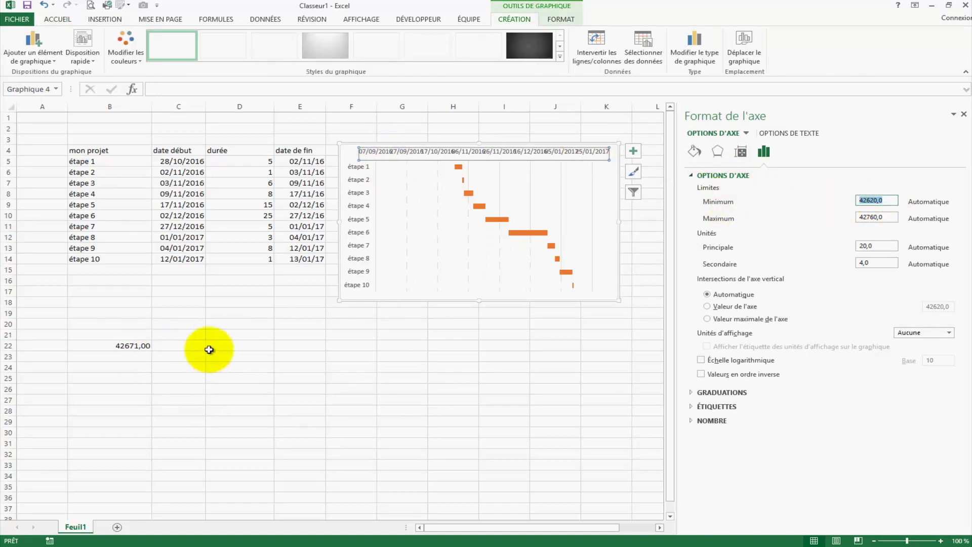
key("Return")
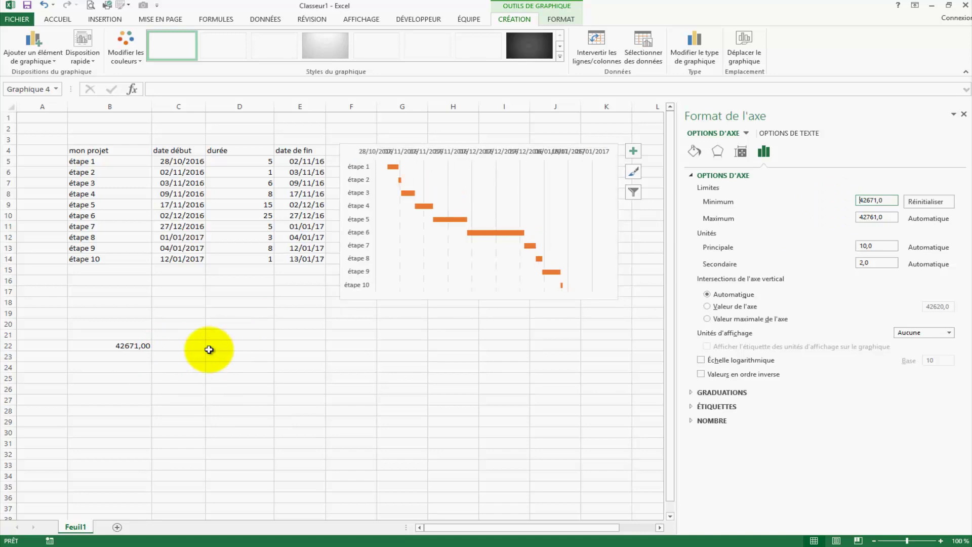
left_click(466, 422)
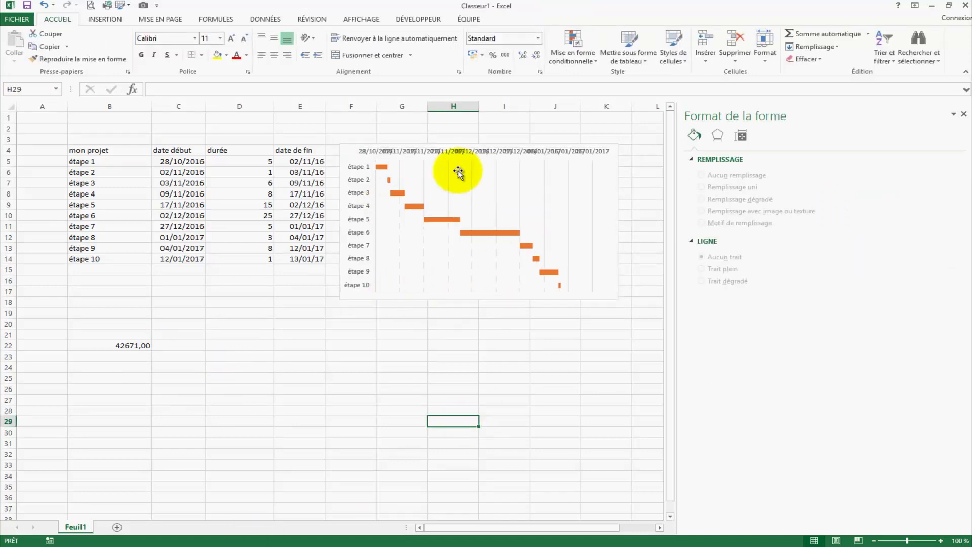
- Close the chart area formatting options, move the chart to the sheet's upper-left corner and enlarge it to cover about A1:K32
left_click(414, 164)
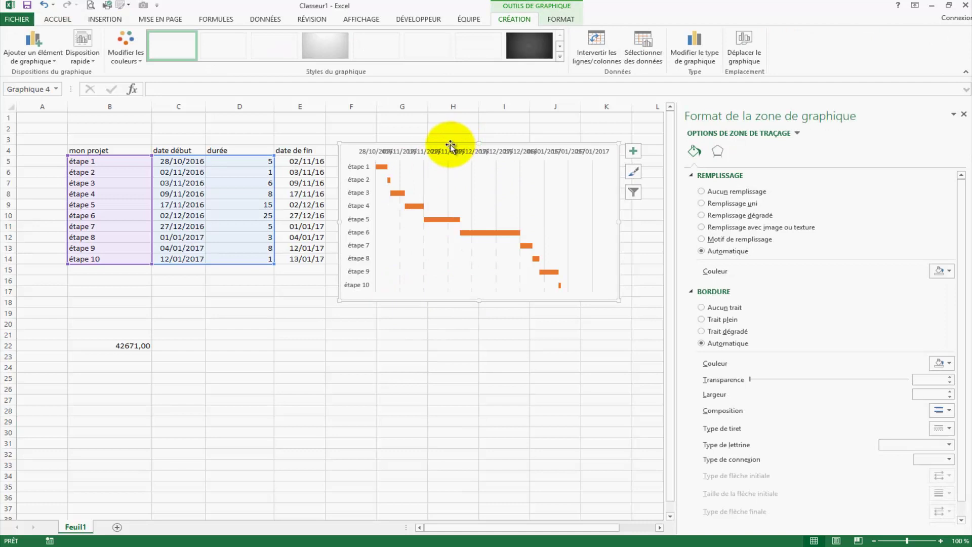
left_click_drag(450, 144, 197, 115)
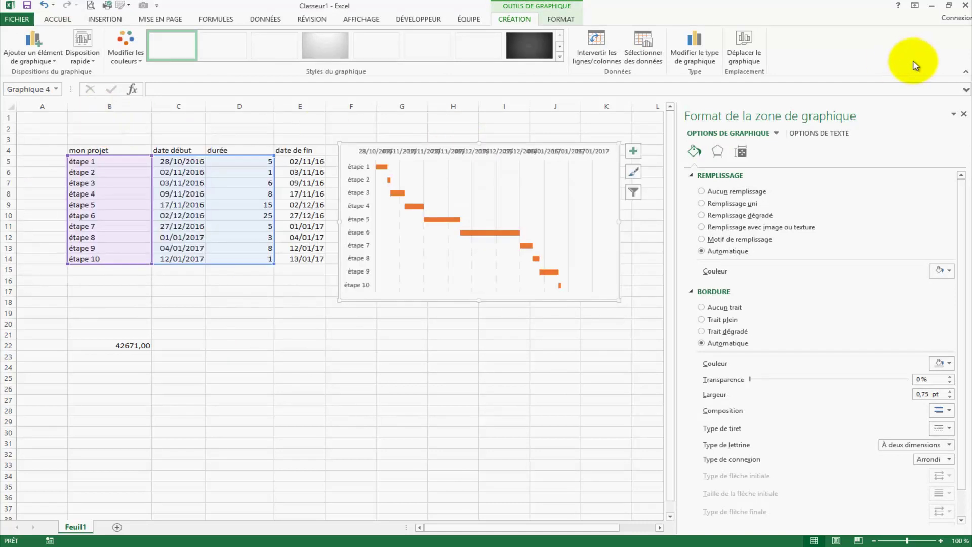
left_click(961, 115)
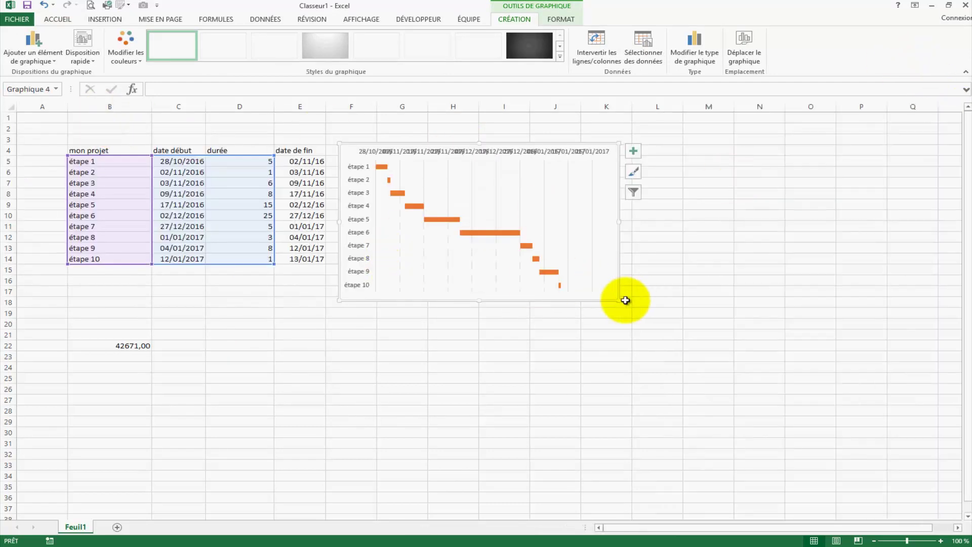
left_click_drag(706, 360, 884, 482)
left_click_drag(928, 449, 545, 410)
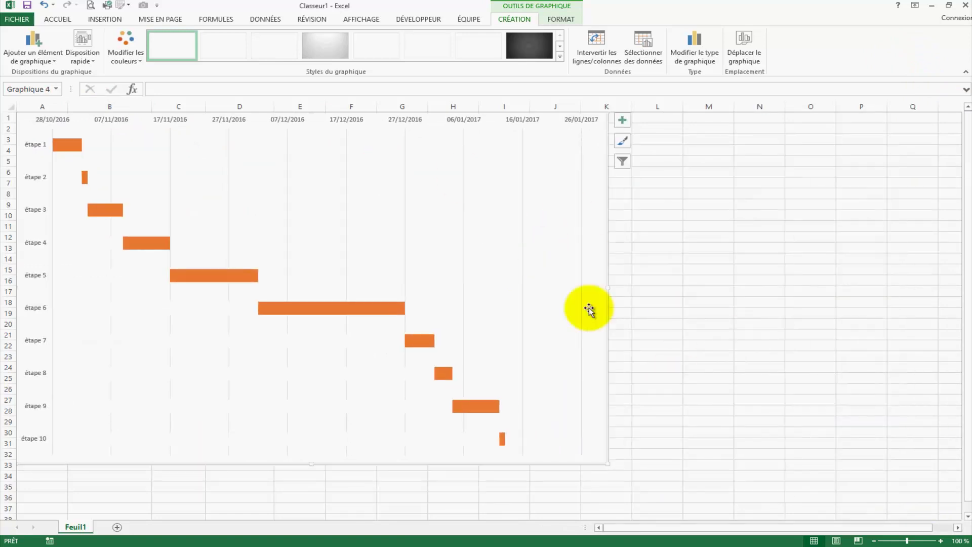
- Set the gap width of the whole "durée" series to 0 %
left_click(69, 147)
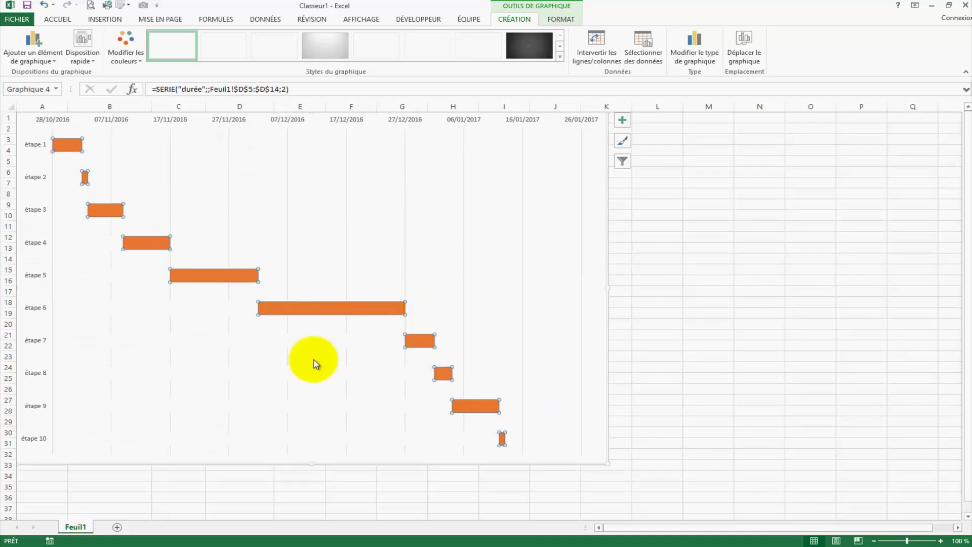
double_click(305, 311)
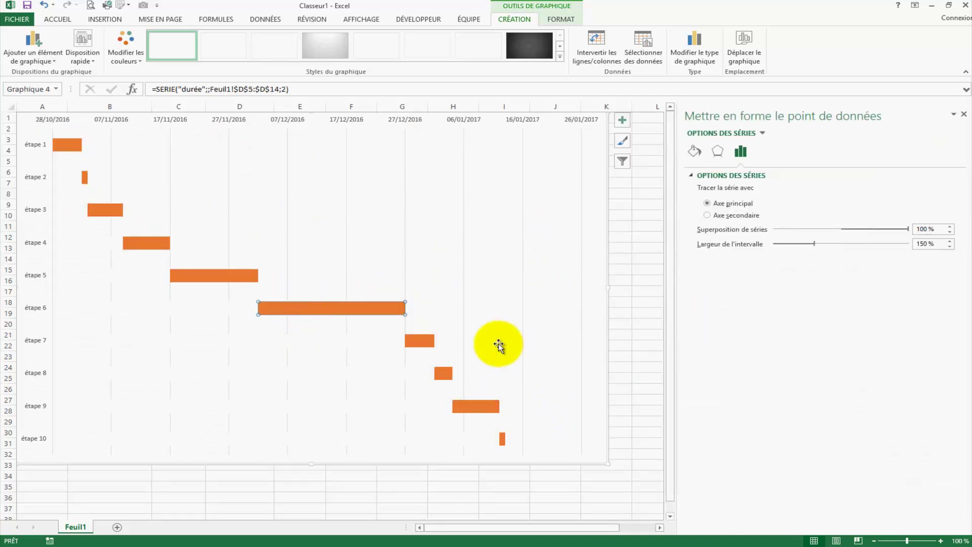
left_click(650, 357)
left_click(340, 307)
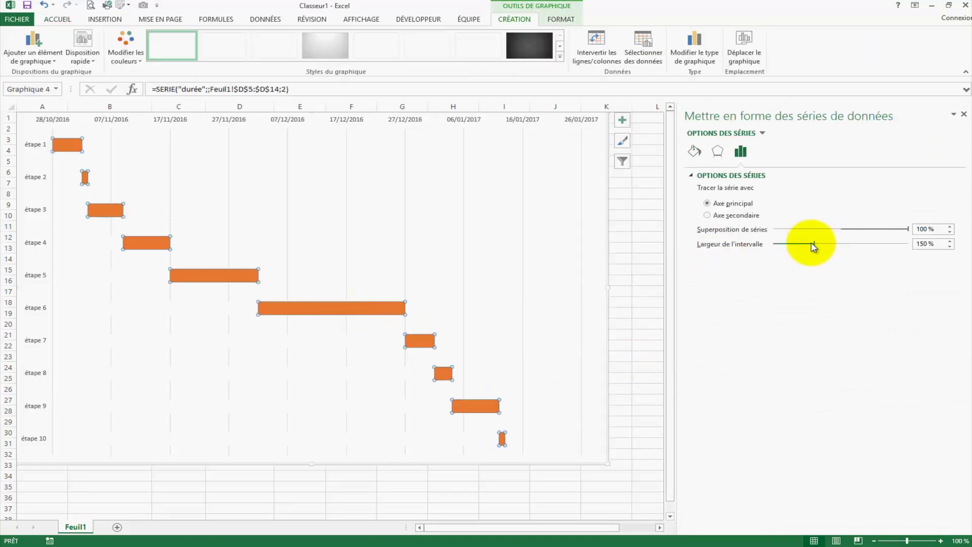
left_click_drag(777, 251, 714, 246)
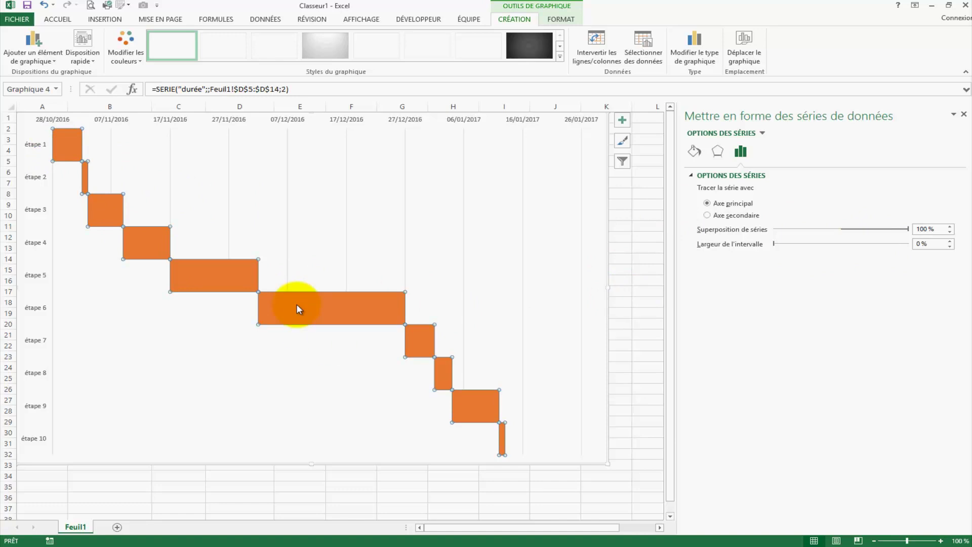
- Fill the bars of the "durée" series with solid blue
left_click(694, 151)
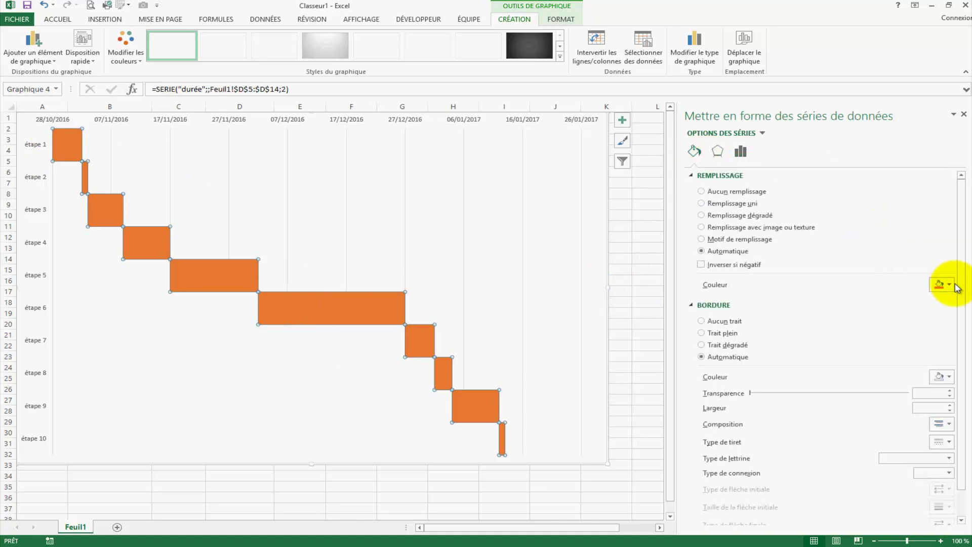
left_click(949, 284)
left_click(946, 373)
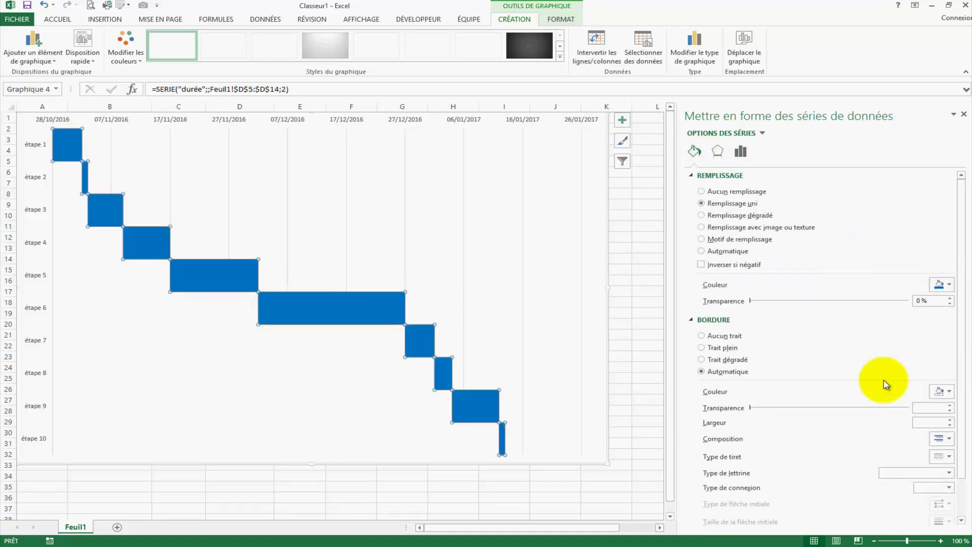
left_click(623, 334)
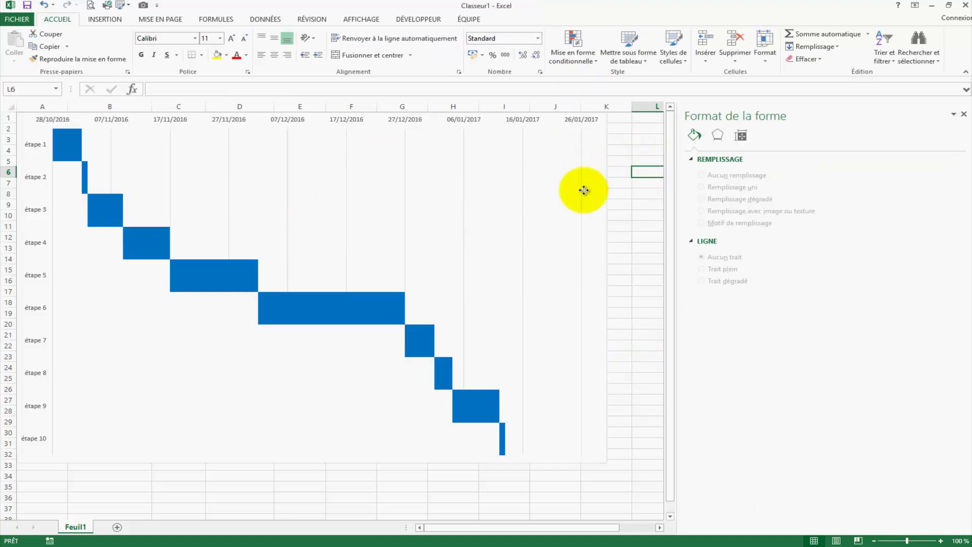
- Widen the chart slightly and move it beside the table, starting at about column F
left_click(607, 286)
left_click_drag(606, 288, 644, 287)
left_click(963, 114)
mouse_move(645, 240)
left_mouse_down()
mouse_move(948, 275)
mouse_move(903, 243)
mouse_move(831, 244)
left_mouse_up()
left_click_drag(721, 535, 684, 535)
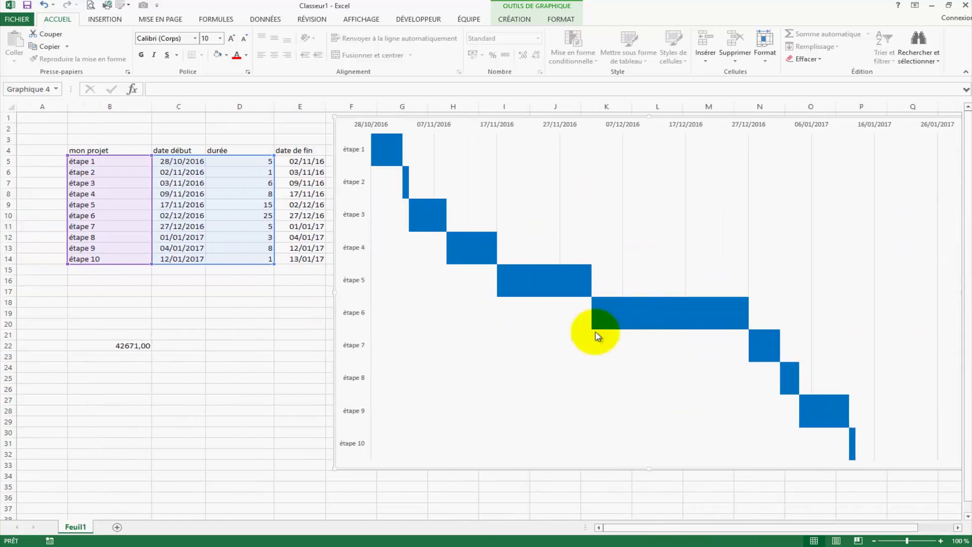
- Set the duration of étape 1 to 7 and the duration of étape 5 to 10
left_click(217, 327)
left_click(256, 194)
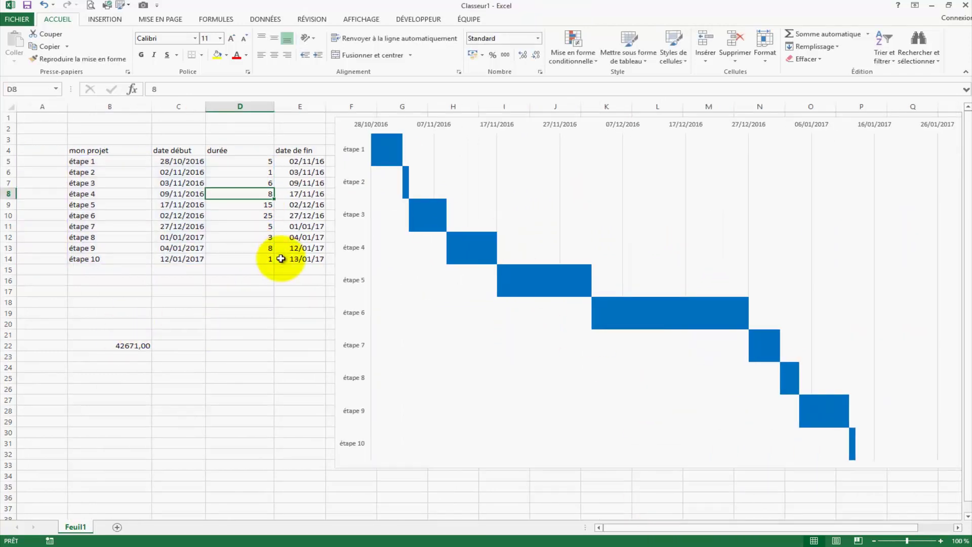
left_click(256, 161)
type("7")
key("Return")
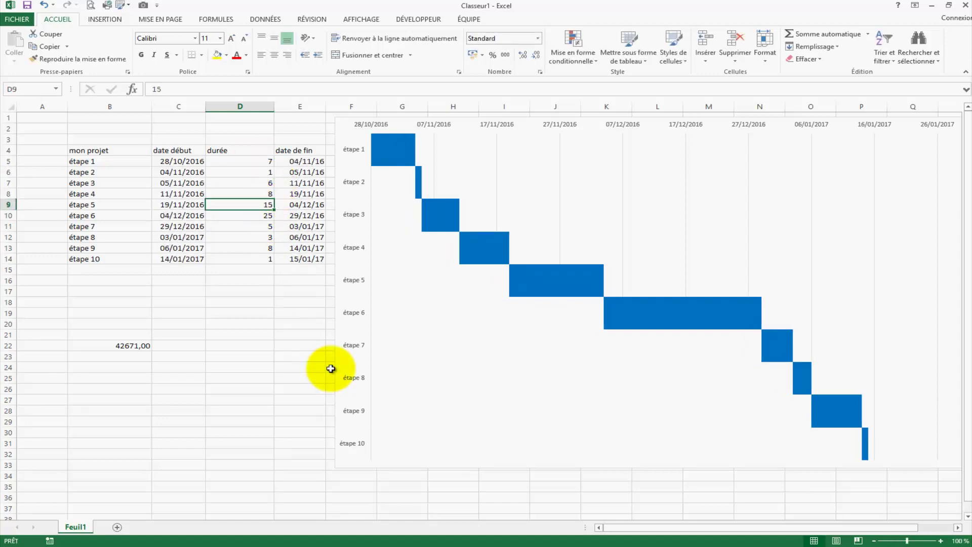
type("1")
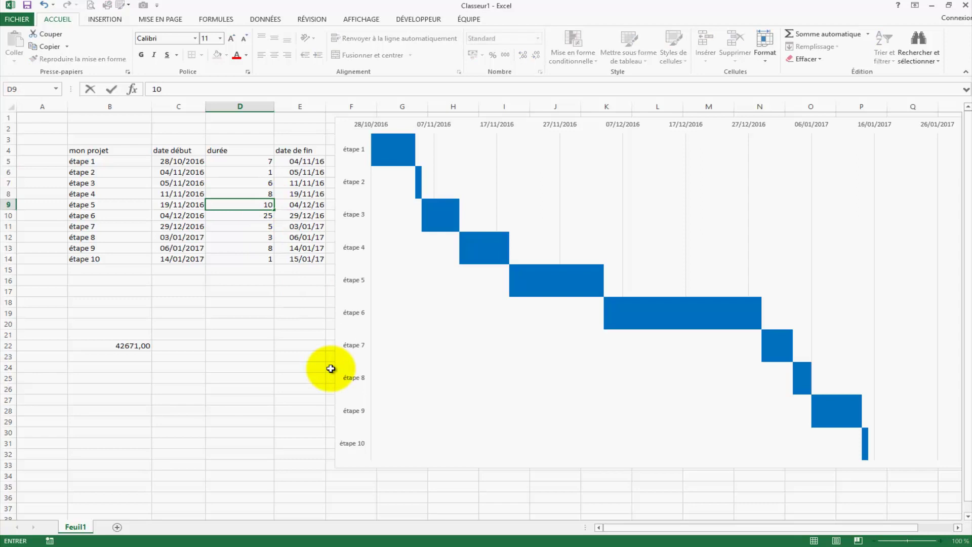
key("Return")
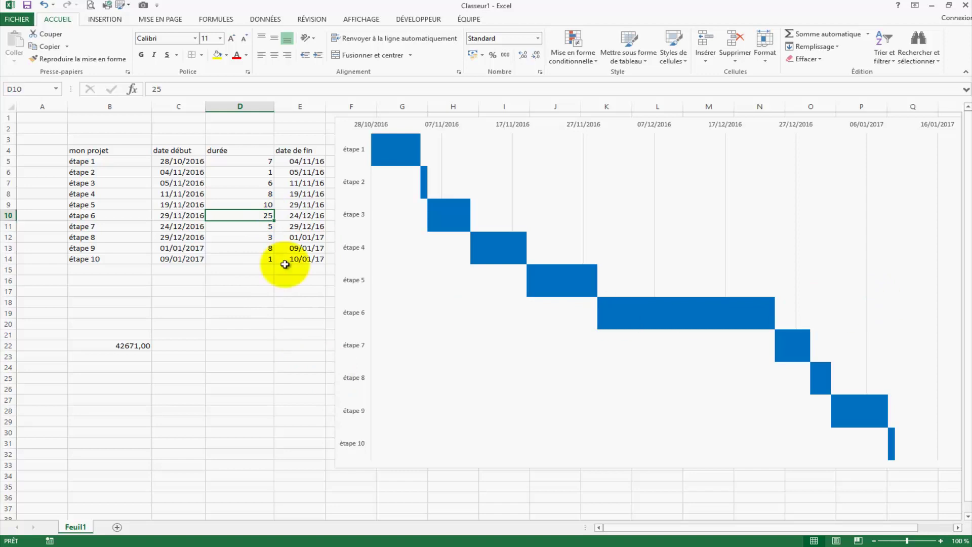
- Try a duration of 2 for étape 6 and restore it to 25
type("2")
key("Return")
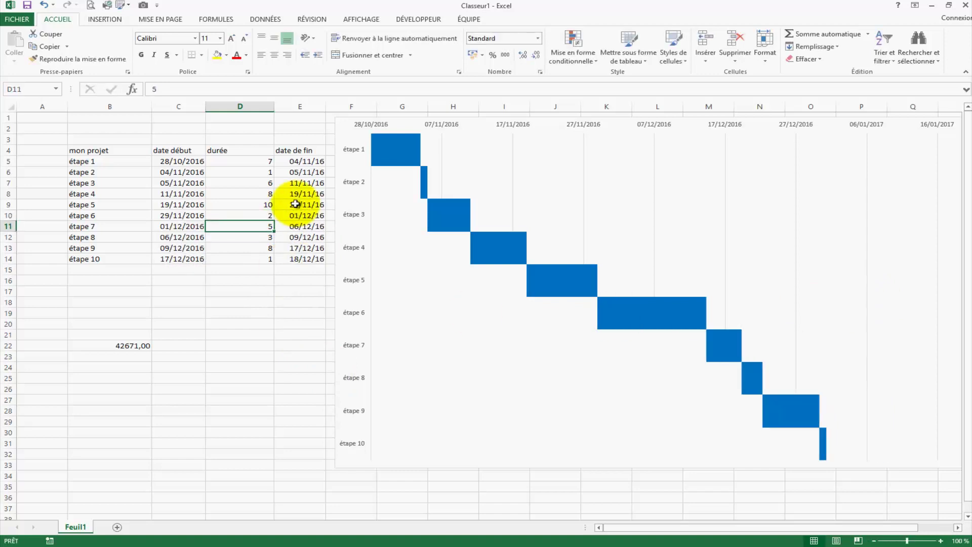
type("25")
key("Return")
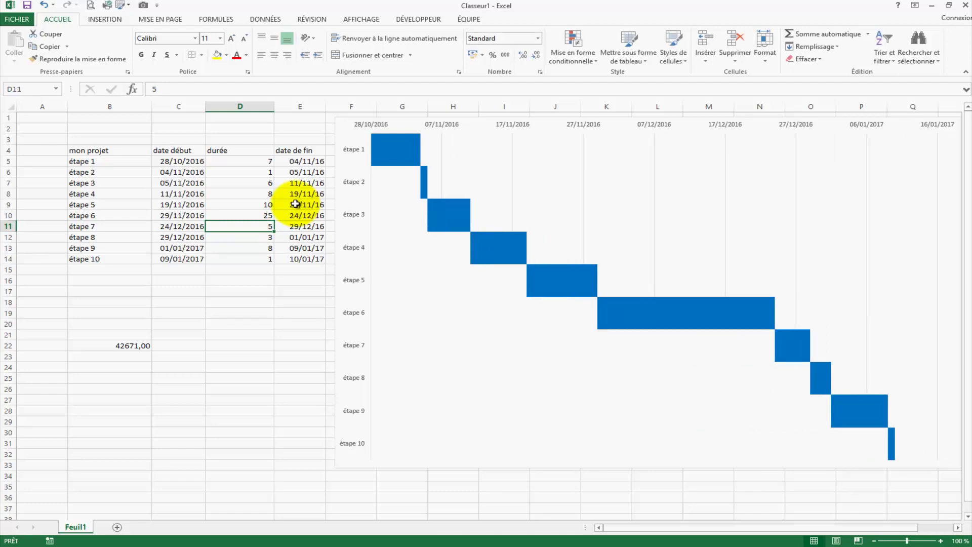
- Move the chart further away from the table so that it starts in column G
left_click(299, 260)
left_click(390, 125)
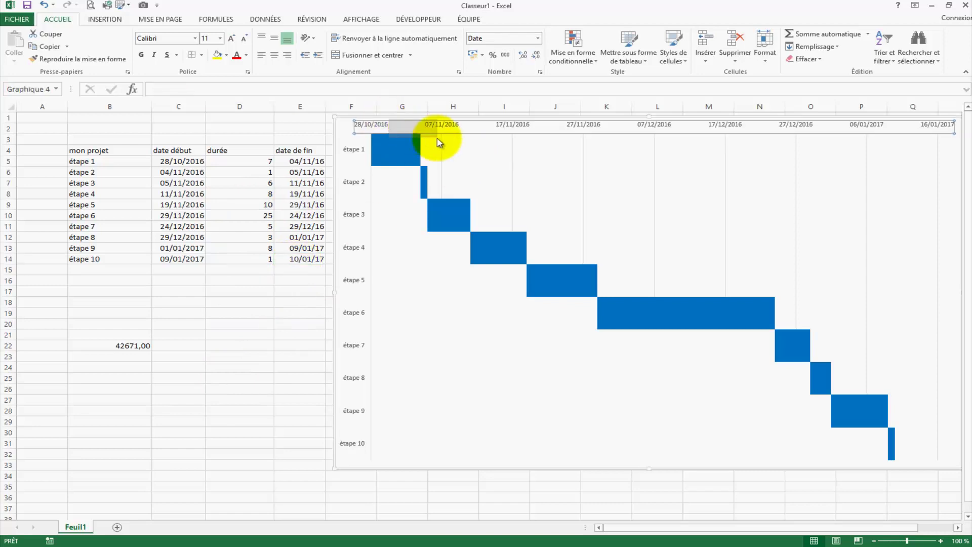
left_click_drag(357, 114, 420, 113)
- Convert the schedule range B4:E14 into an Excel table with a header row
left_click_drag(81, 152, 301, 258)
left_click(105, 18)
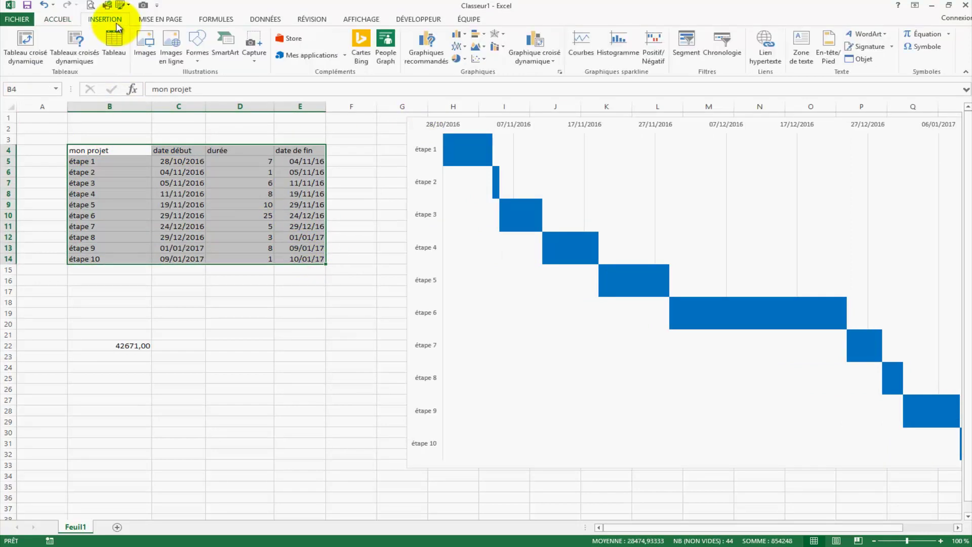
left_click(114, 46)
left_click(773, 235)
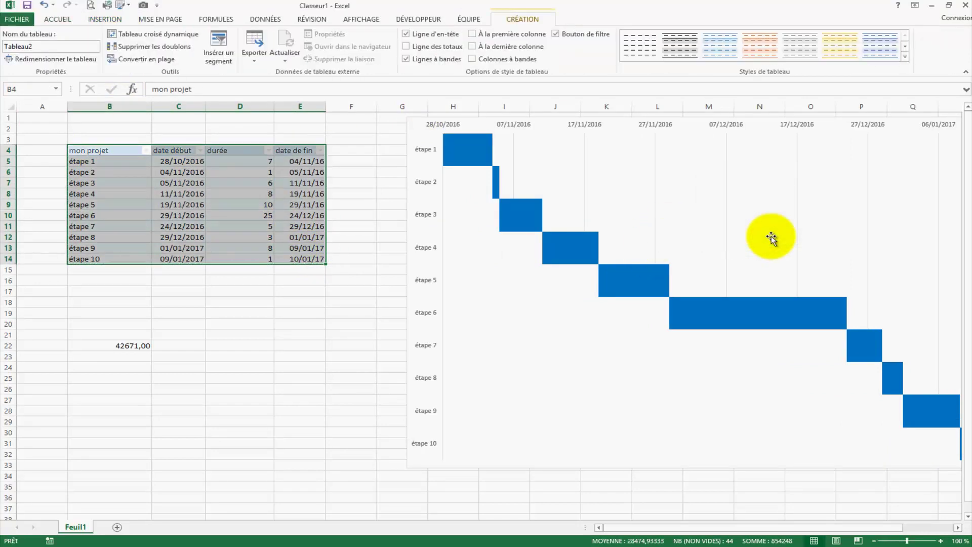
- Add a new row below étape 10 in the table and name it "test"
left_click(291, 259)
key("Tab")
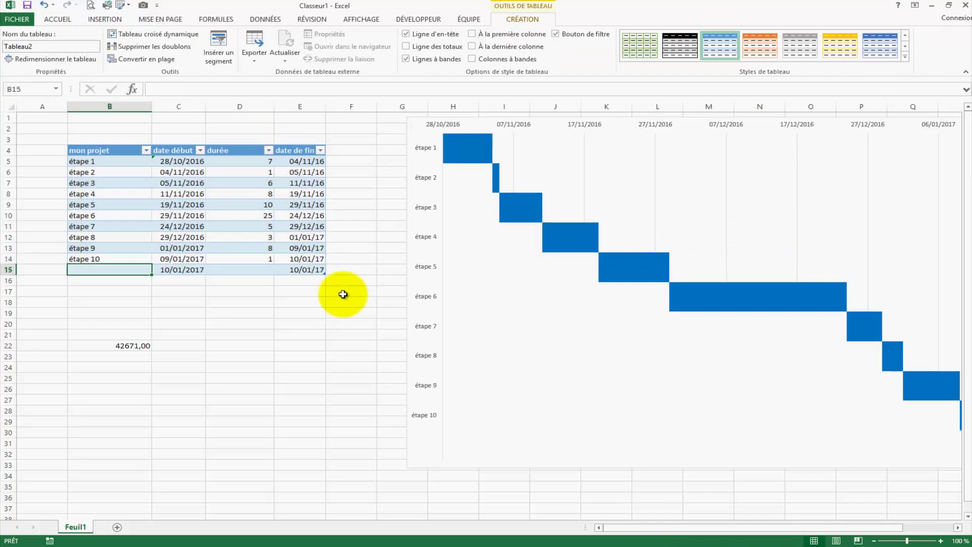
mouse_move(623, 263)
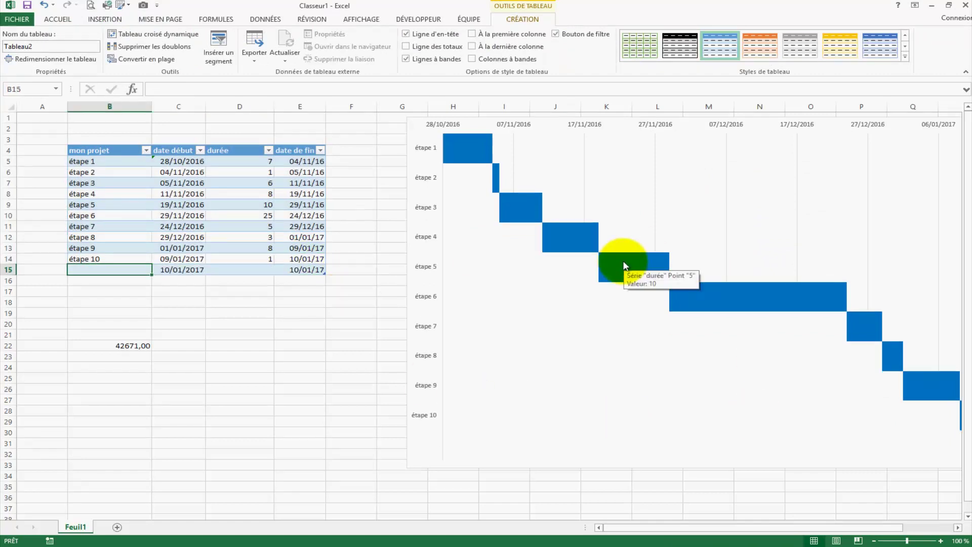
type("é")
type("est")
key("Tab")
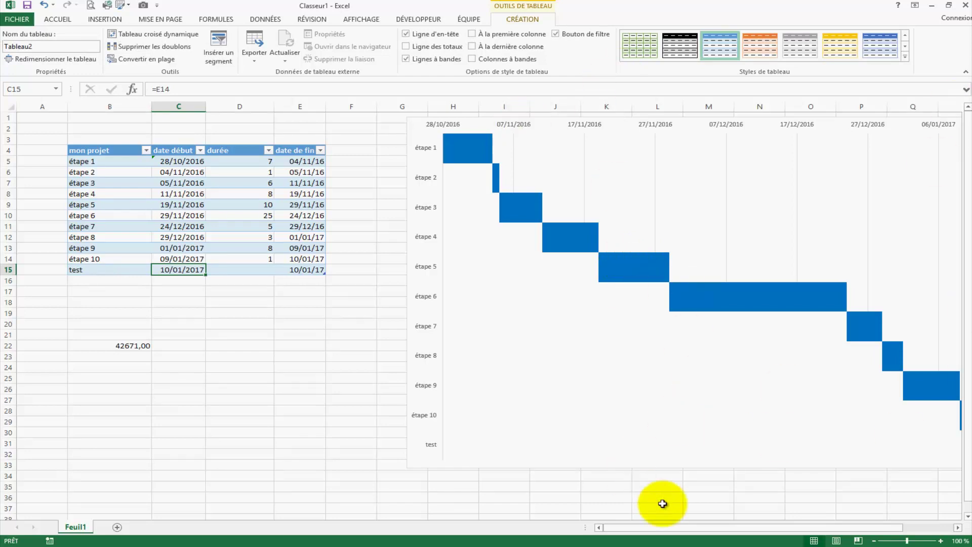
- Set the duration of the "test" row to 5
left_click_drag(654, 527, 763, 527)
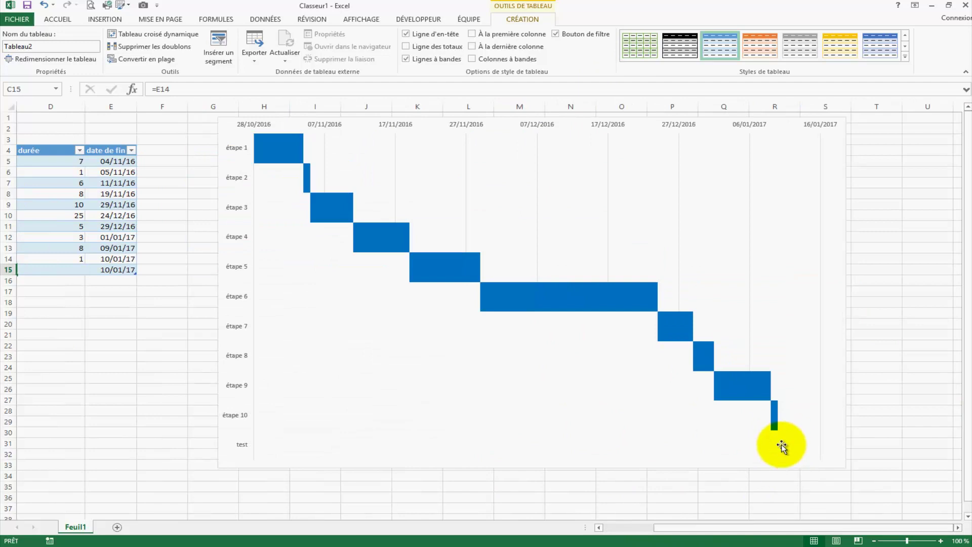
left_click(76, 269)
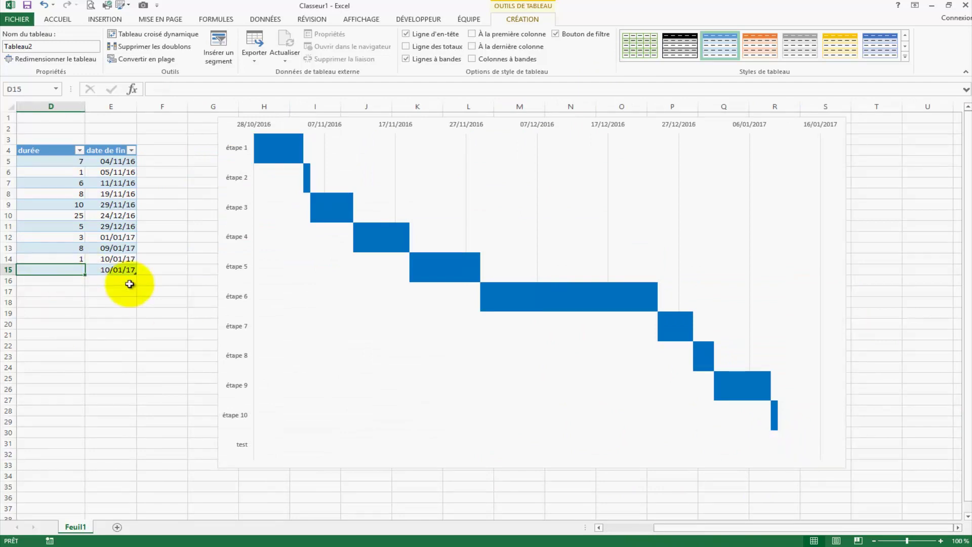
type("5")
key("Return")
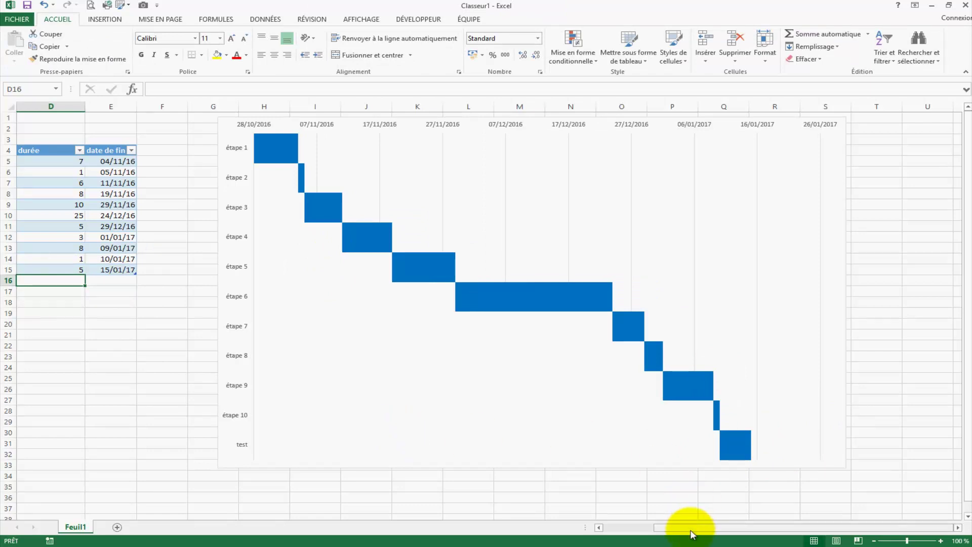
left_click_drag(690, 526, 569, 537)
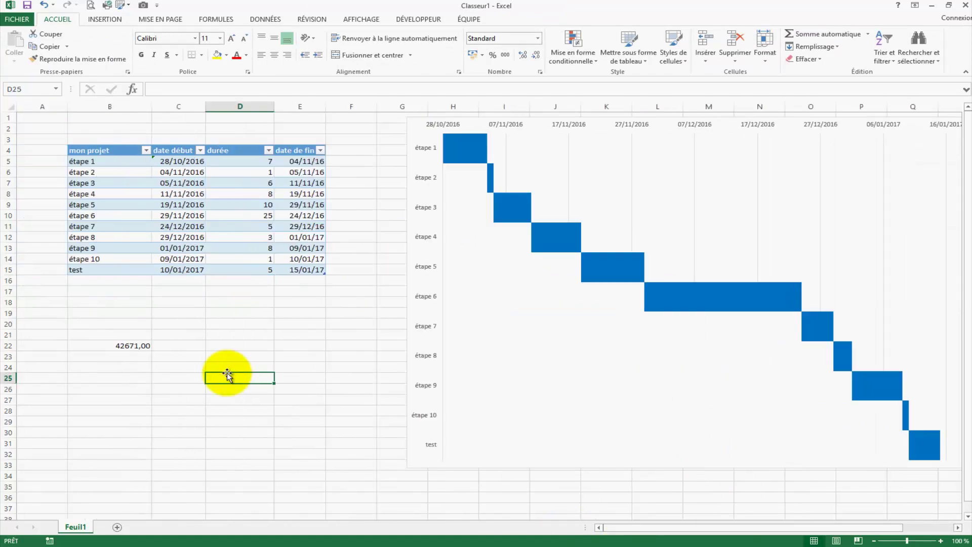